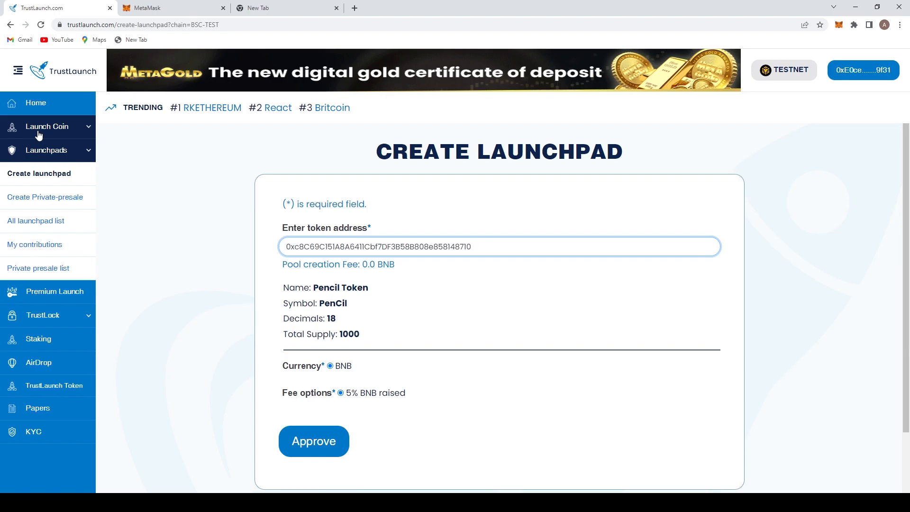
- Open the most recent contract interaction from the wallet's activity on the block explorer
{"action": "left_click", "coordinate": [160, 9]}
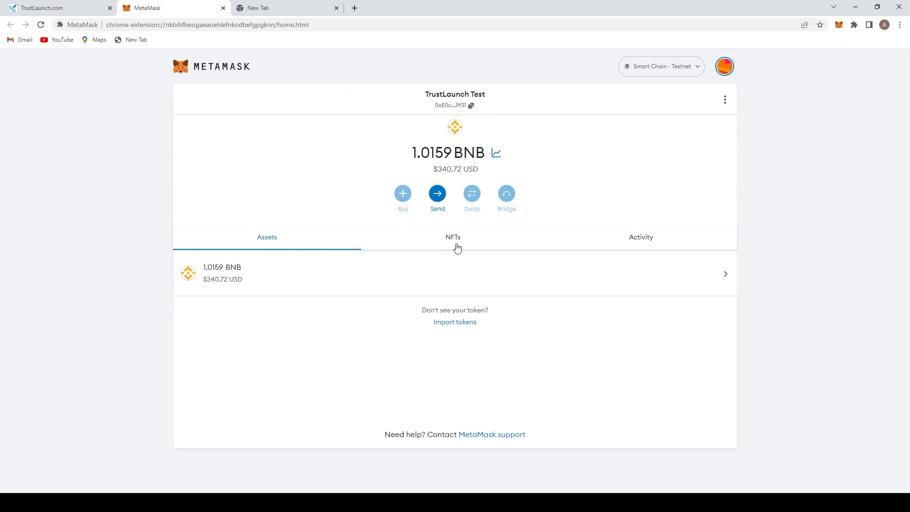
{"action": "left_click", "coordinate": [643, 240]}
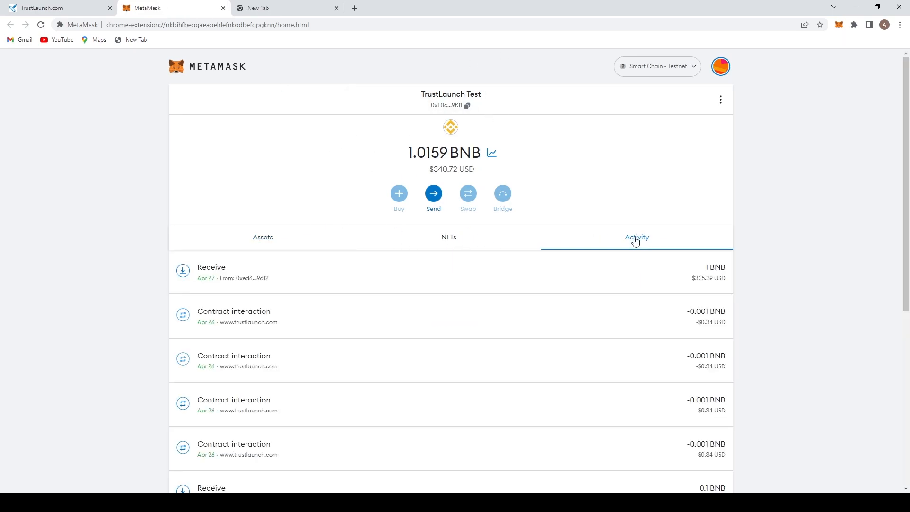
{"action": "left_click", "coordinate": [470, 310]}
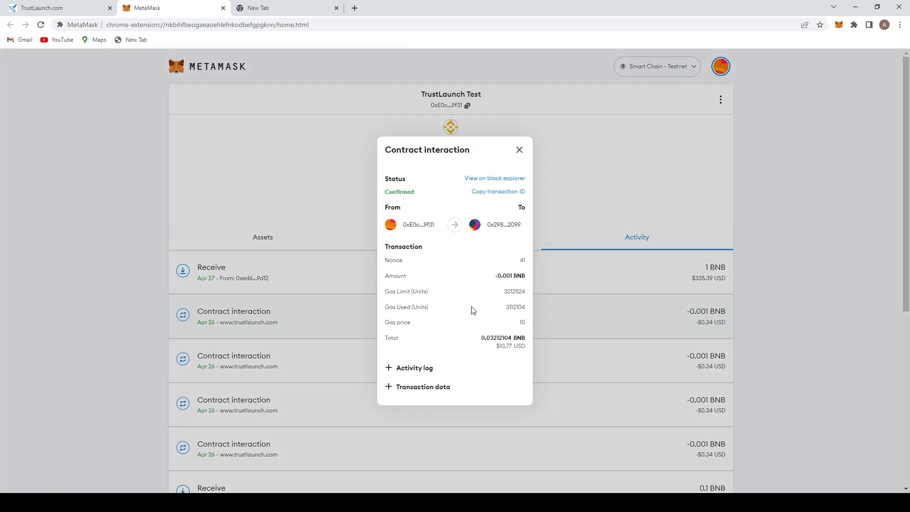
{"action": "left_click", "coordinate": [506, 179]}
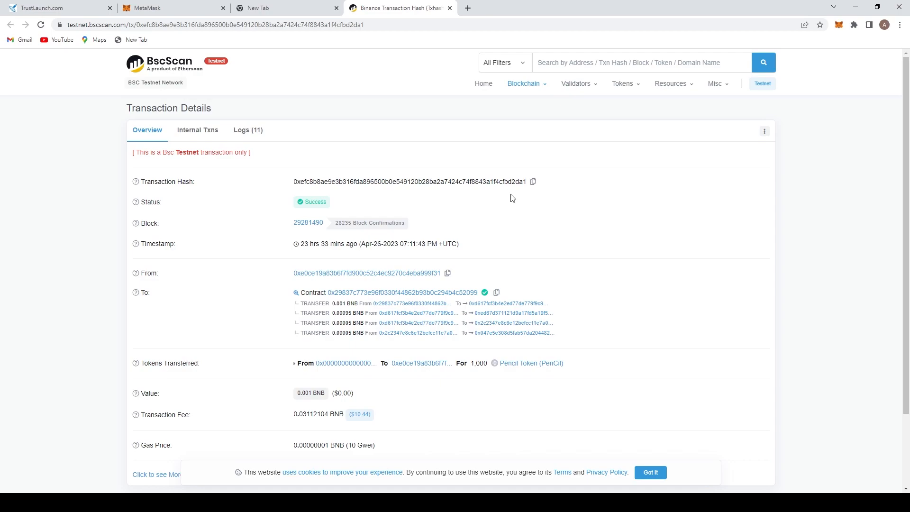
- Copy the Pencil Token contract address from the explorer and paste it into the launchpad's token address field
{"action": "left_click", "coordinate": [525, 368]}
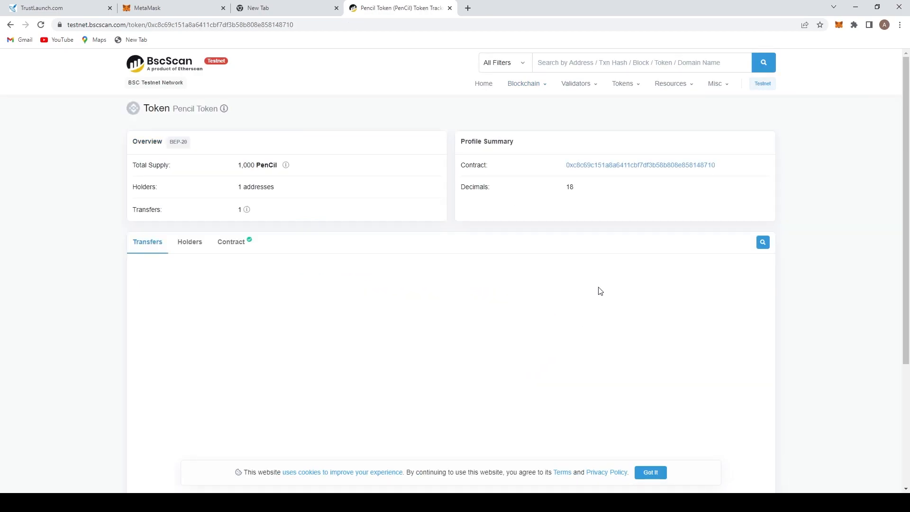
{"action": "left_click", "coordinate": [722, 165]}
{"action": "left_click", "coordinate": [152, 6]}
{"action": "left_click", "coordinate": [89, 8]}
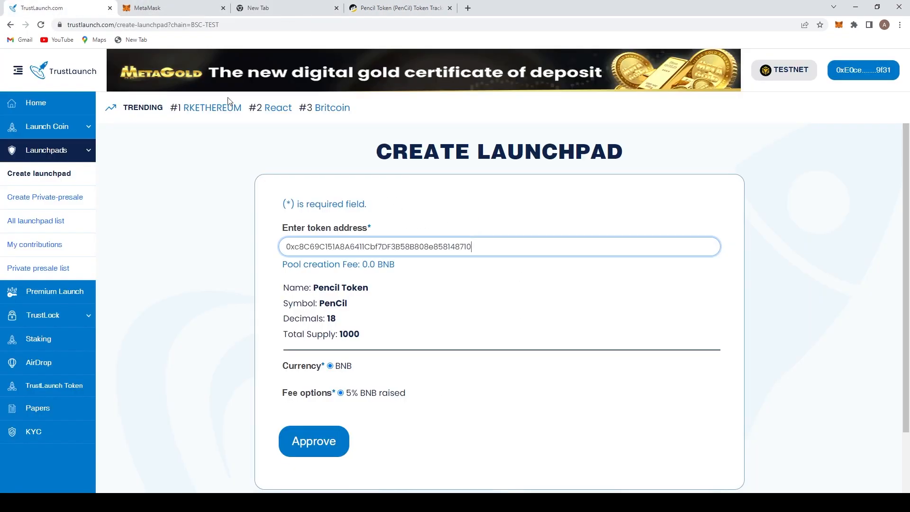
{"action": "left_click_drag", "start_coordinate": [472, 247], "coordinate": [243, 260]}
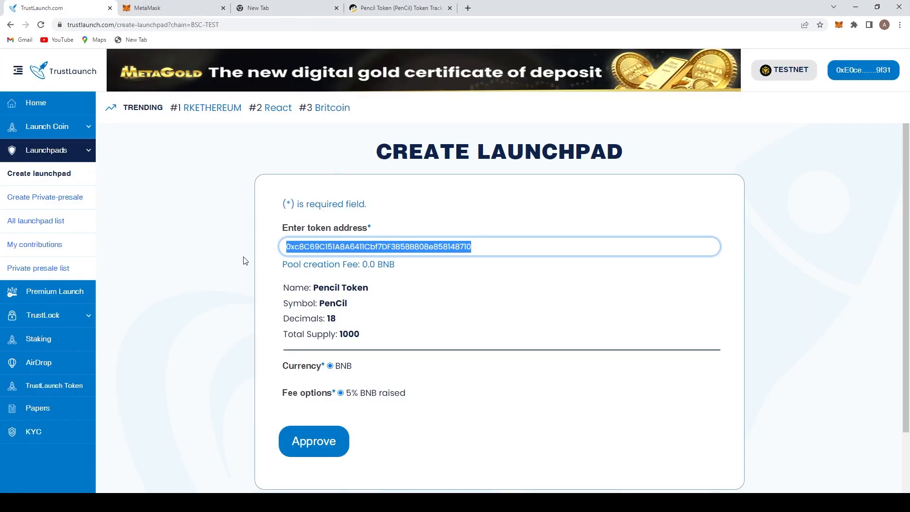
{"action": "key", "text": "ctrl+v"}
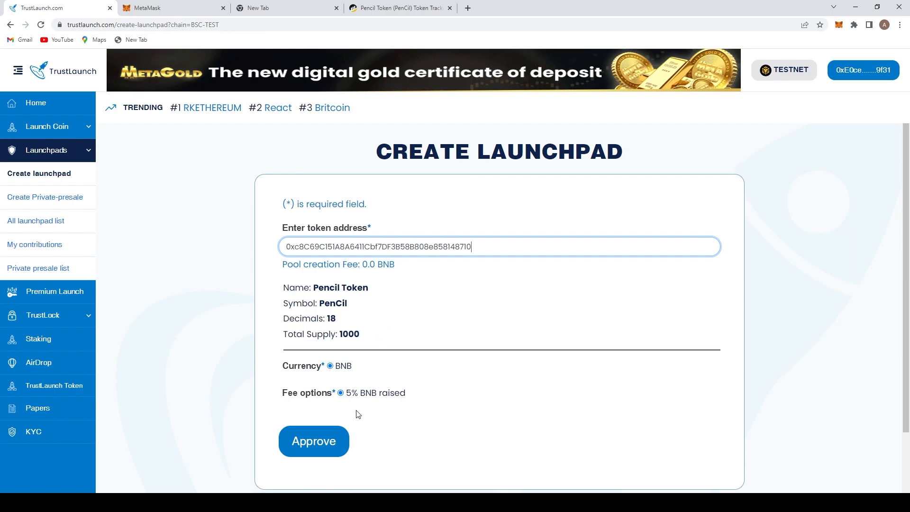
{"action": "scroll", "coordinate": [354, 408], "scroll_direction": "down", "scroll_amount": 1}
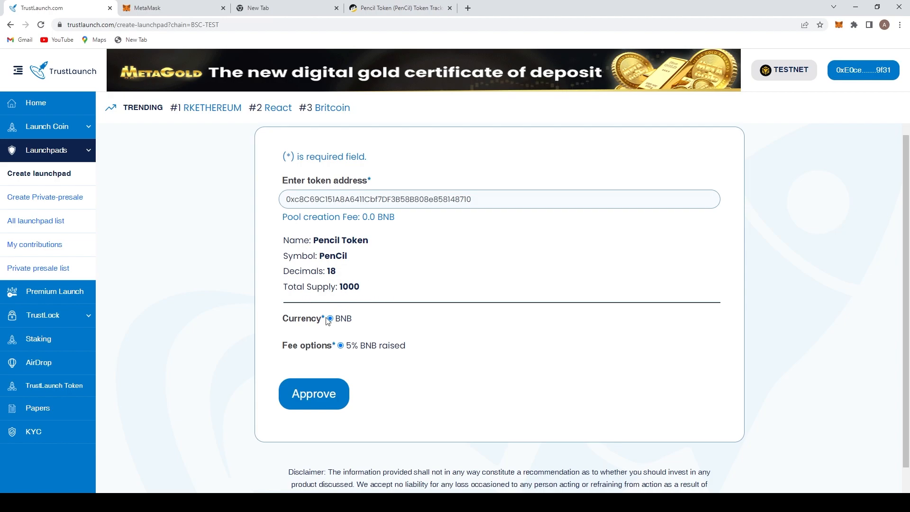
{"action": "left_click_drag", "start_coordinate": [353, 319], "coordinate": [336, 318]}
{"action": "left_click_drag", "start_coordinate": [427, 348], "coordinate": [336, 349]}
{"action": "left_click_drag", "start_coordinate": [408, 349], "coordinate": [272, 323]}
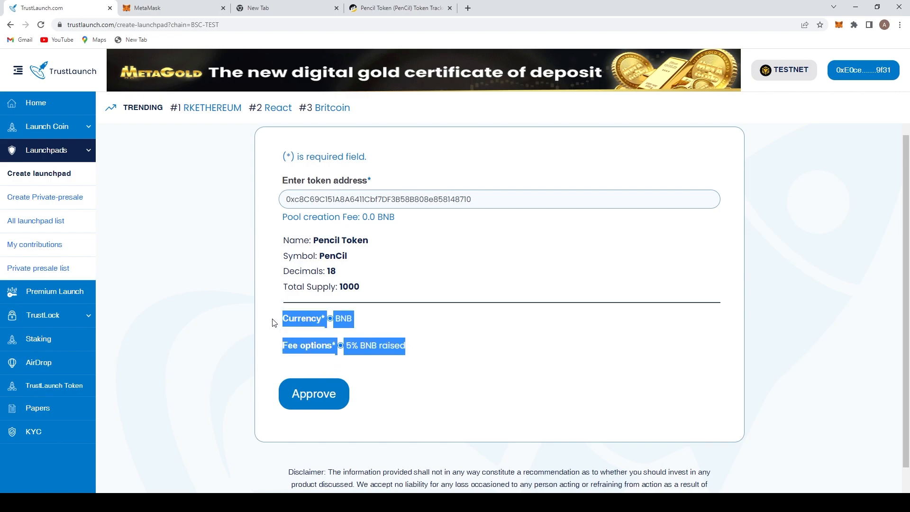
{"action": "left_click_drag", "start_coordinate": [351, 328], "coordinate": [282, 320]}
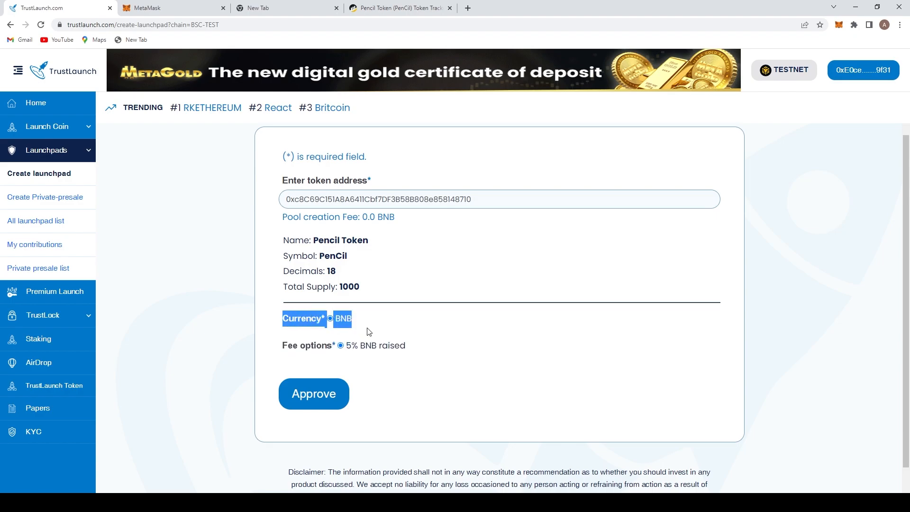
- Approve the token with BNB currency and 5% BNB raised fee, then continue to the launchpad details
{"action": "left_click", "coordinate": [386, 341]}
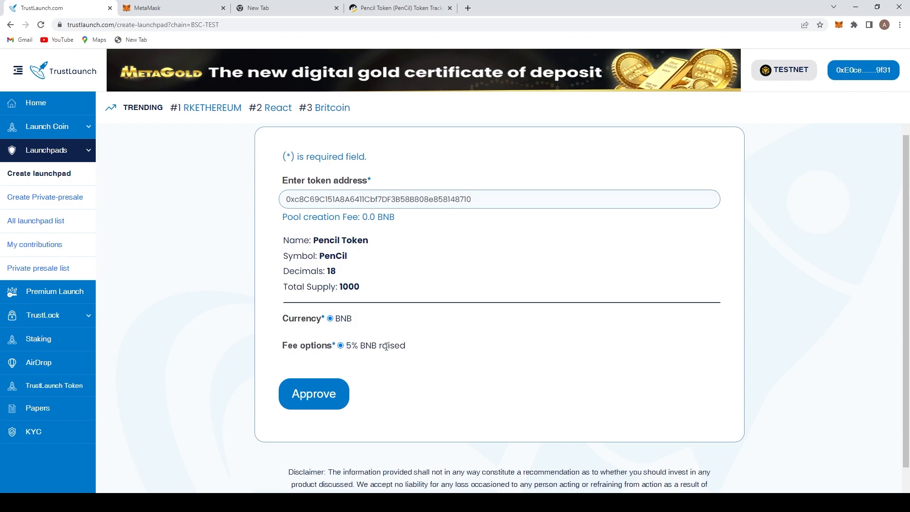
{"action": "left_click", "coordinate": [316, 390]}
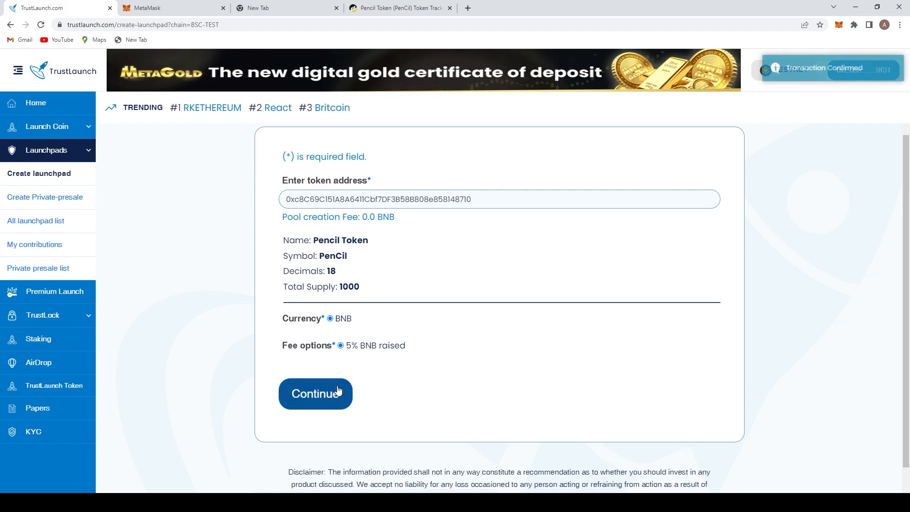
{"action": "left_click", "coordinate": [327, 399]}
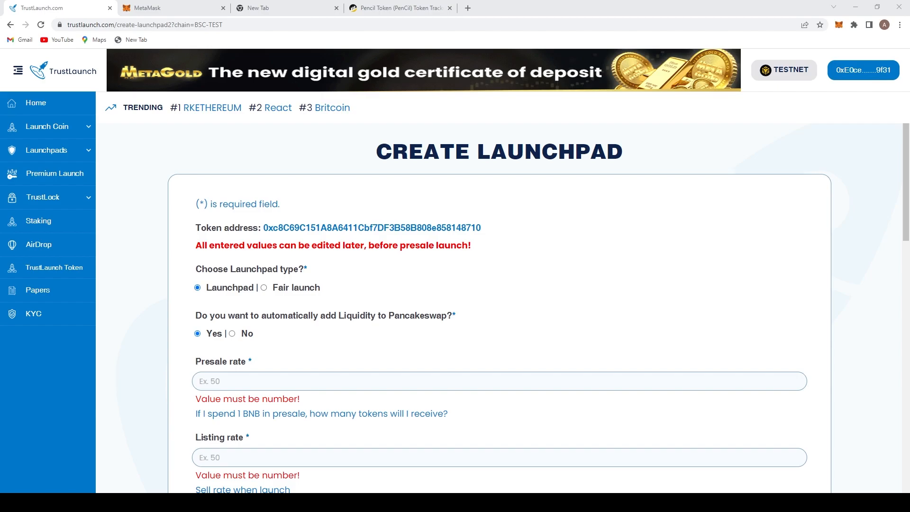
- Switch the launchpad type to Fair launch and review its fields
{"action": "left_click", "coordinate": [266, 289]}
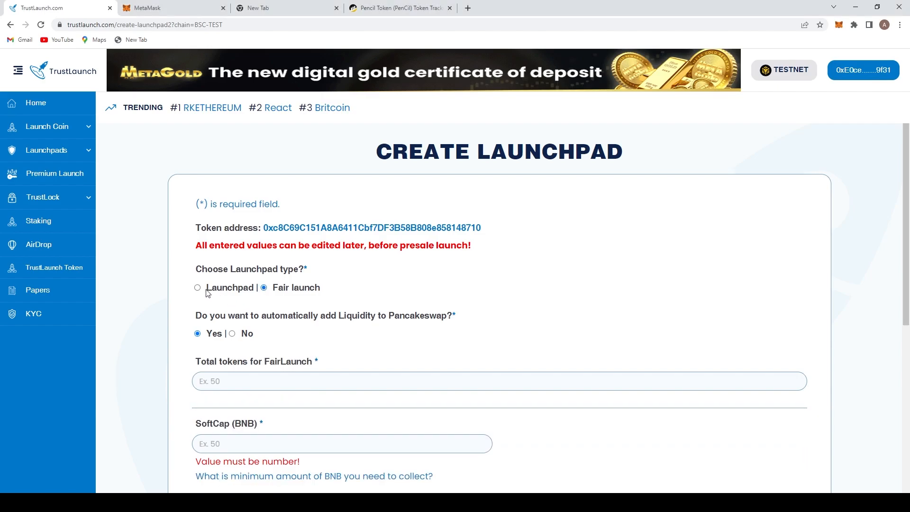
{"action": "left_click", "coordinate": [256, 377]}
{"action": "scroll", "coordinate": [282, 379], "scroll_direction": "down", "scroll_amount": 1}
{"action": "key", "text": "Tab"}
{"action": "scroll", "coordinate": [284, 379], "scroll_direction": "down", "scroll_amount": 2}
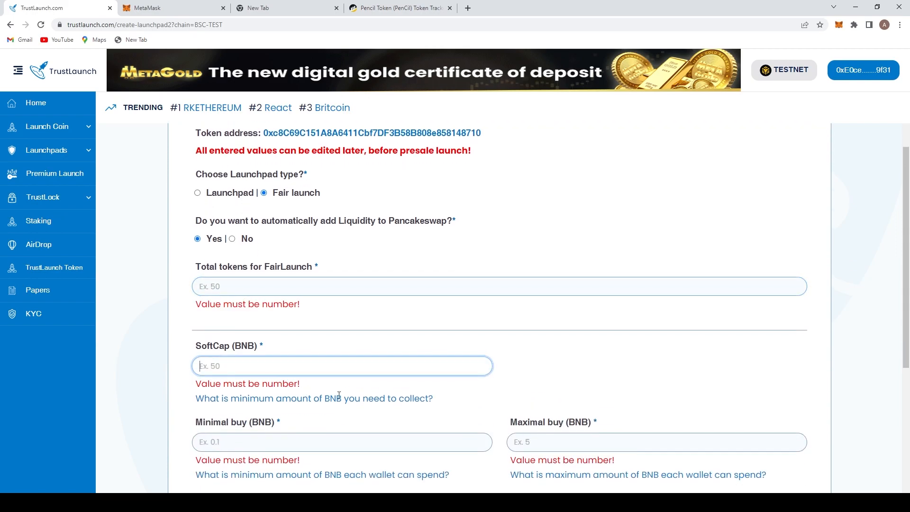
{"action": "scroll", "coordinate": [473, 408], "scroll_direction": "down", "scroll_amount": 2}
{"action": "scroll", "coordinate": [330, 294], "scroll_direction": "up", "scroll_amount": 4}
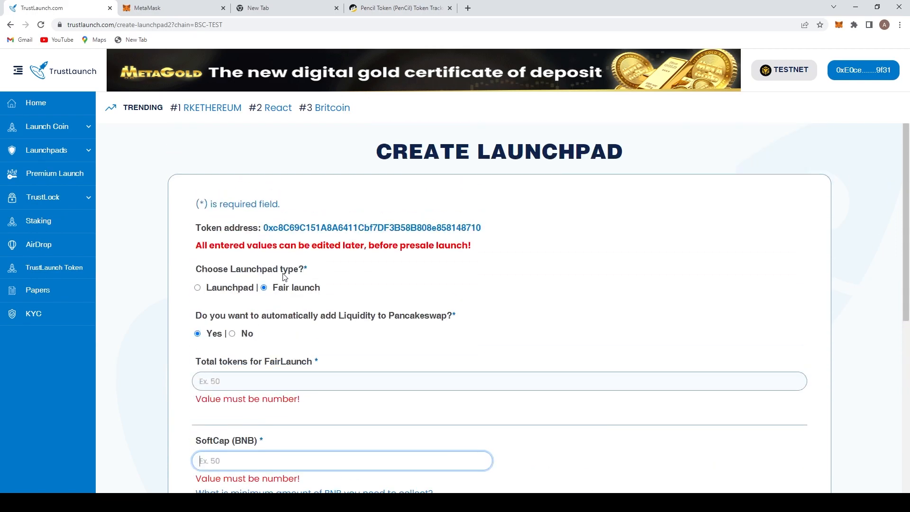
- Switch the launchpad type back to Launchpad with automatic Pancakeswap liquidity
{"action": "left_click", "coordinate": [198, 288]}
{"action": "scroll", "coordinate": [350, 368], "scroll_direction": "down", "scroll_amount": 1}
{"action": "left_click", "coordinate": [361, 333]}
{"action": "left_click", "coordinate": [298, 409]}
{"action": "left_click", "coordinate": [282, 333]}
{"action": "left_click", "coordinate": [302, 409]}
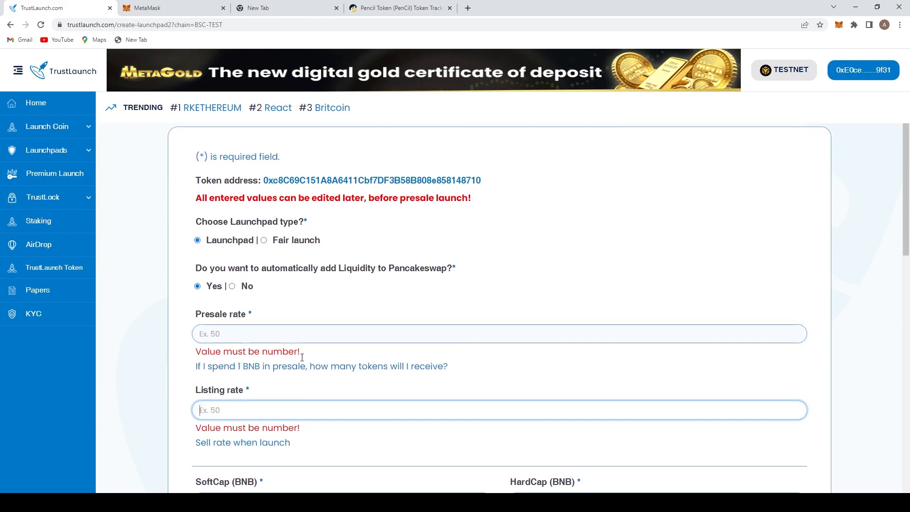
{"action": "left_click", "coordinate": [264, 240]}
{"action": "left_click", "coordinate": [197, 240]}
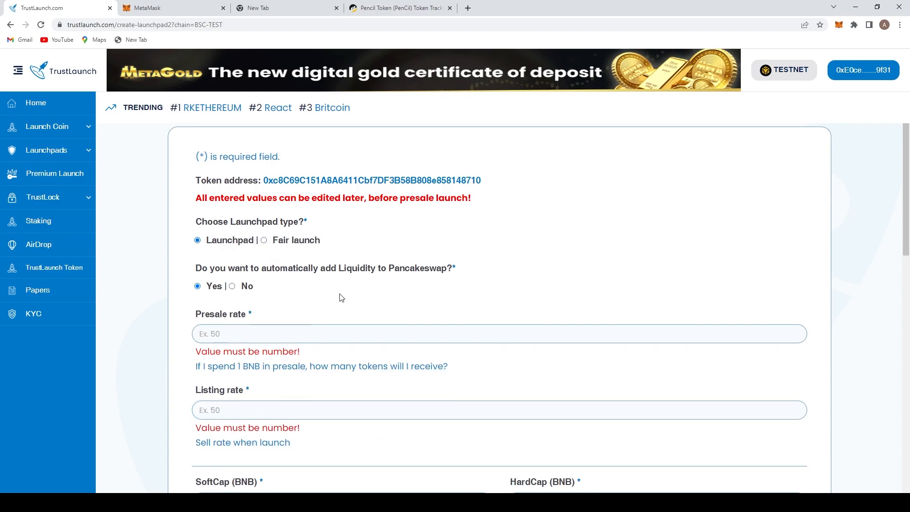
- Set the presale rate to 500
{"action": "scroll", "coordinate": [340, 297], "scroll_direction": "down", "scroll_amount": 1}
{"action": "left_click", "coordinate": [289, 290]}
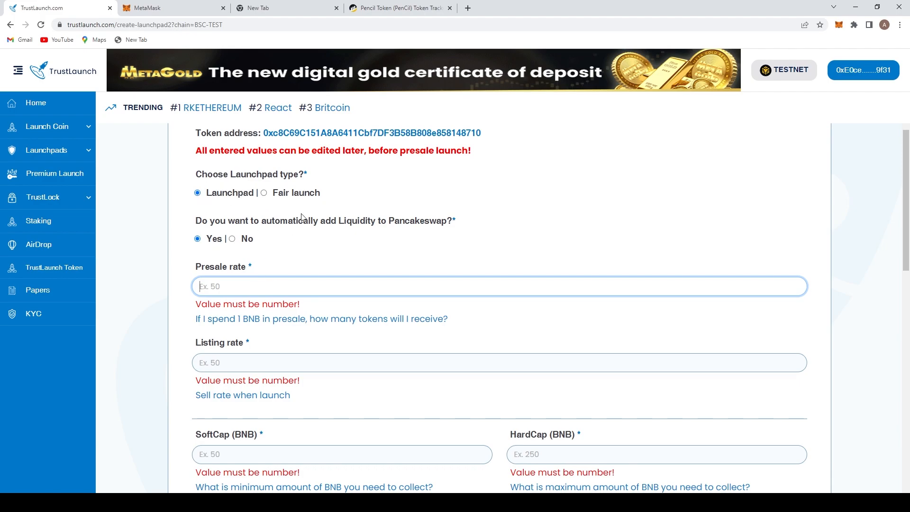
{"action": "type", "text": "500"}
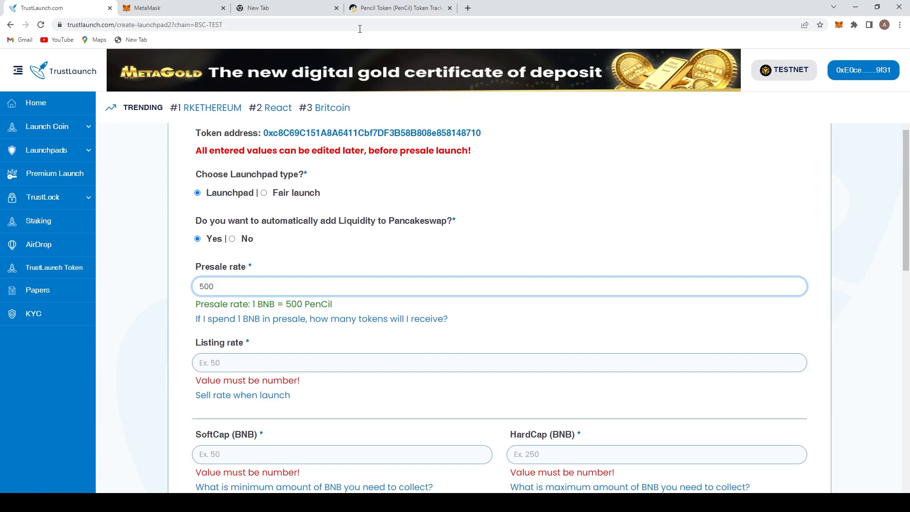
- Set the listing rate to 480
{"action": "left_click", "coordinate": [250, 366]}
{"action": "type", "text": "480"}
{"action": "left_click", "coordinate": [219, 285]}
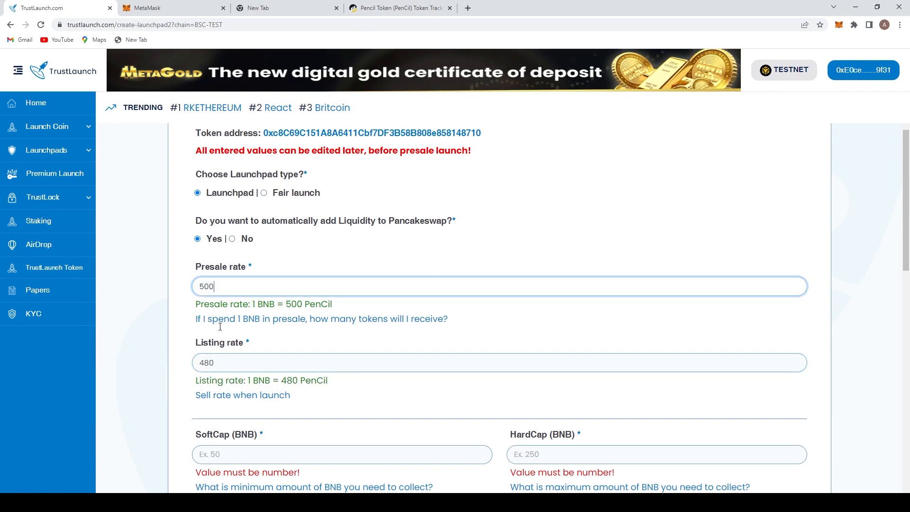
{"action": "double_click", "coordinate": [196, 358]}
{"action": "double_click", "coordinate": [229, 291]}
{"action": "left_click_drag", "start_coordinate": [198, 267], "coordinate": [255, 275]}
{"action": "left_click_drag", "start_coordinate": [196, 306], "coordinate": [335, 304]}
{"action": "left_click_drag", "start_coordinate": [186, 339], "coordinate": [254, 350]}
{"action": "left_click", "coordinate": [254, 362]}
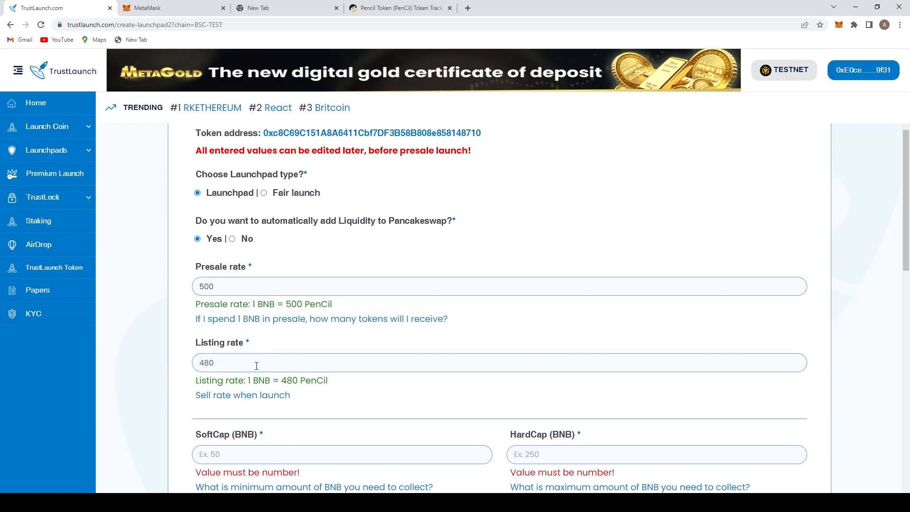
{"action": "double_click", "coordinate": [250, 283]}
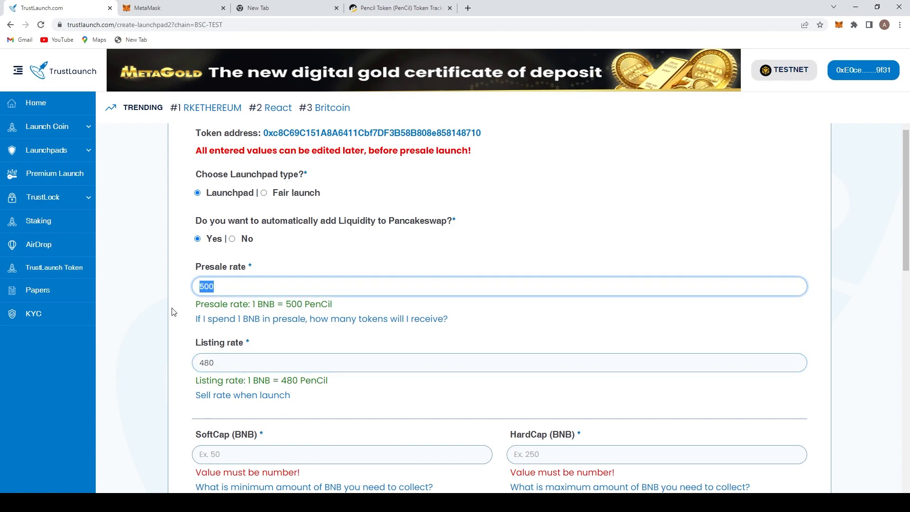
{"action": "left_click", "coordinate": [227, 285]}
- Set the soft cap to 0.01 BNB and the hard cap to 0.1 BNB
{"action": "scroll", "coordinate": [288, 351], "scroll_direction": "down", "scroll_amount": 2}
{"action": "left_click", "coordinate": [240, 352]}
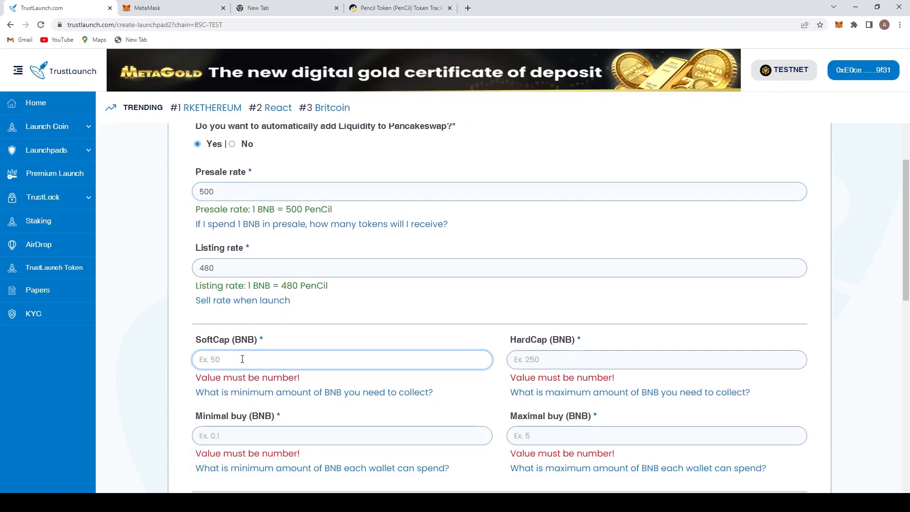
{"action": "type", "text": "0."}
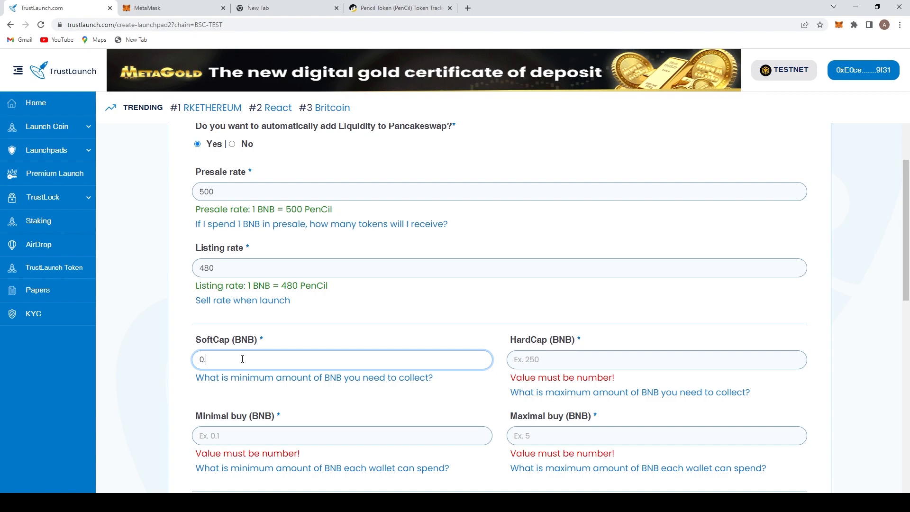
{"action": "type", "text": "01"}
{"action": "left_click", "coordinate": [541, 359]}
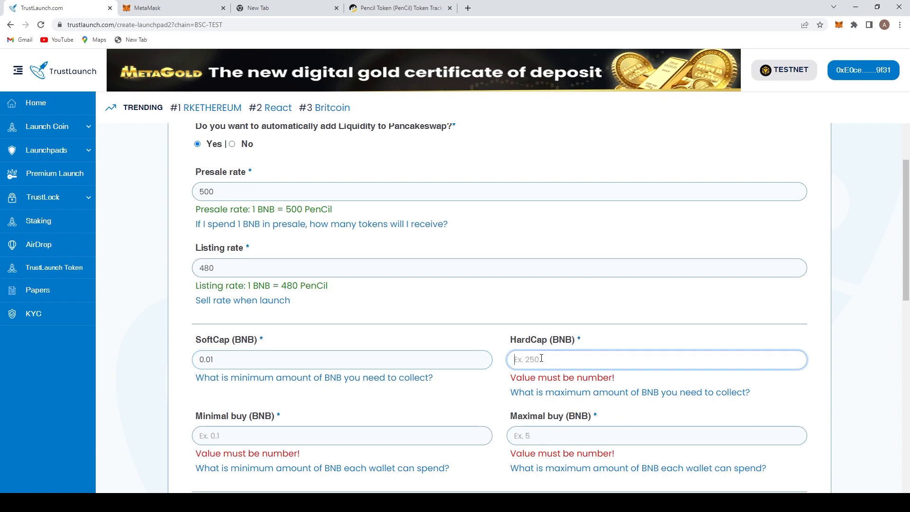
{"action": "type", "text": "0.1"}
- Change the soft cap to 0.025 BNB
{"action": "left_click", "coordinate": [294, 359]}
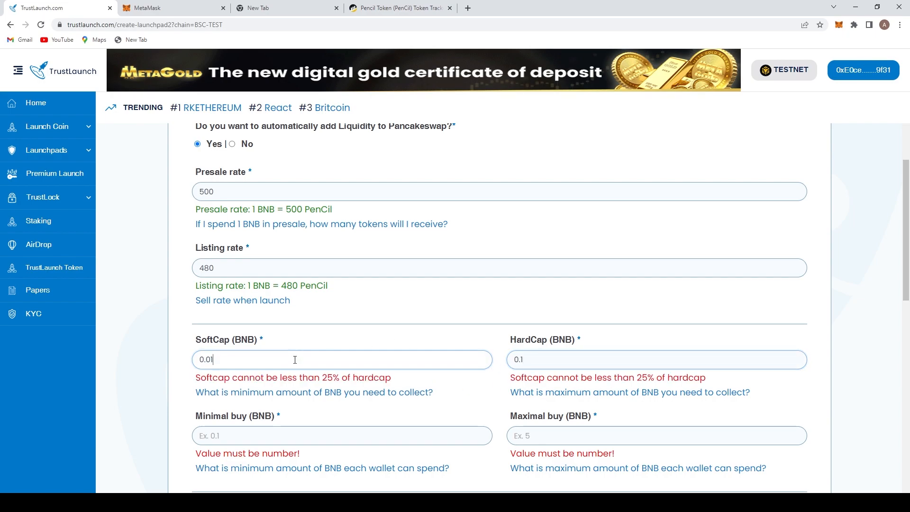
{"action": "key", "text": "BackSpace"}
{"action": "type", "text": "25"}
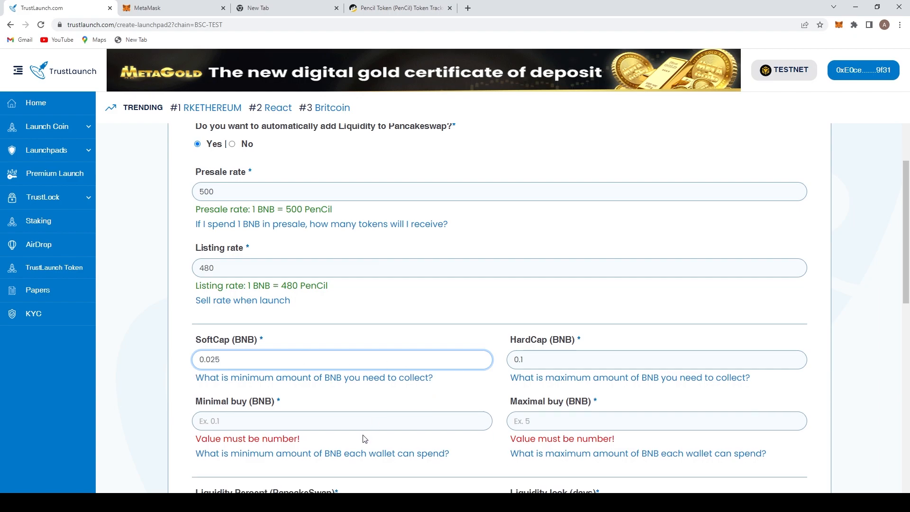
- Set the minimal buy to 0.001 BNB
{"action": "left_click", "coordinate": [372, 417]}
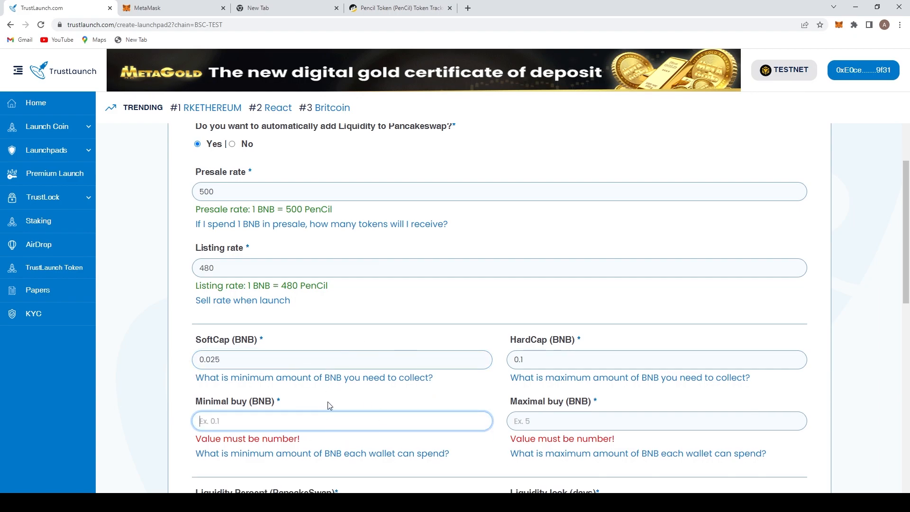
{"action": "scroll", "coordinate": [329, 405], "scroll_direction": "down", "scroll_amount": 1}
{"action": "scroll", "coordinate": [374, 379], "scroll_direction": "down", "scroll_amount": 1}
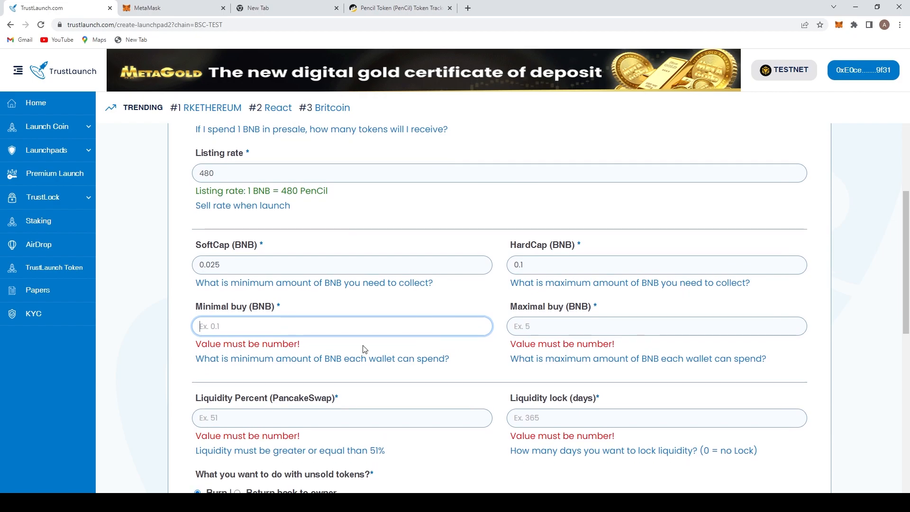
{"action": "scroll", "coordinate": [369, 313], "scroll_direction": "down", "scroll_amount": 1}
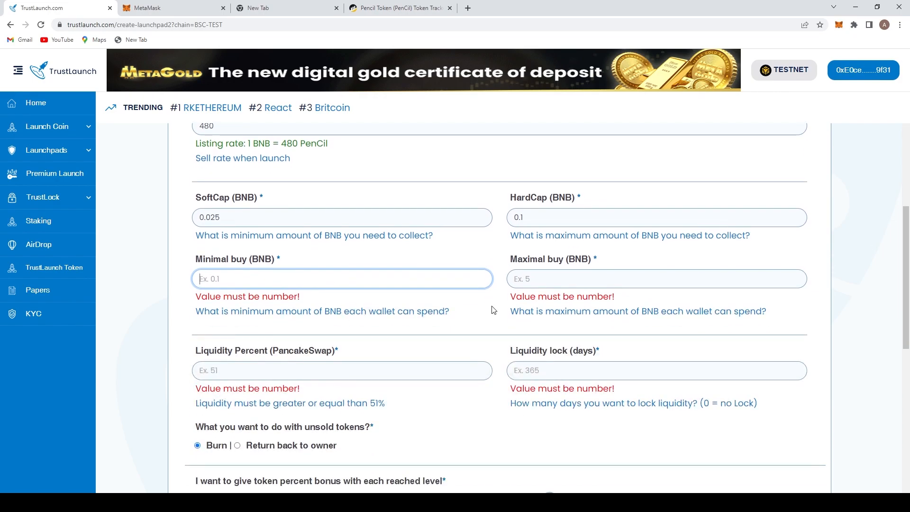
{"action": "scroll", "coordinate": [469, 346], "scroll_direction": "down", "scroll_amount": 5}
{"action": "scroll", "coordinate": [450, 384], "scroll_direction": "down", "scroll_amount": 4}
{"action": "left_click", "coordinate": [371, 448]}
{"action": "scroll", "coordinate": [273, 226], "scroll_direction": "up", "scroll_amount": 5}
{"action": "scroll", "coordinate": [273, 224], "scroll_direction": "down", "scroll_amount": 5}
{"action": "left_click", "coordinate": [259, 275]}
{"action": "type", "text": "0.001"}
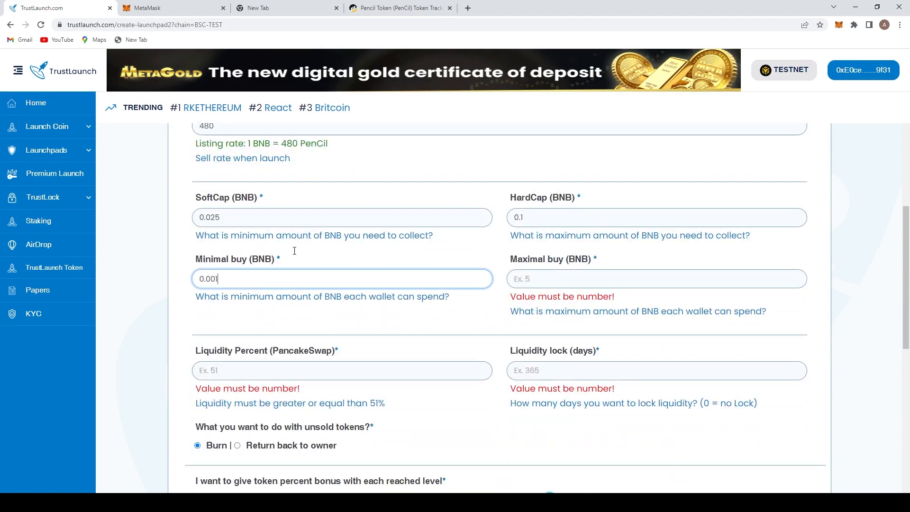
- Set the maximal buy to 0.1 BNB and the liquidity percent to 51
{"action": "left_click", "coordinate": [600, 281]}
{"action": "type", "text": "001"}
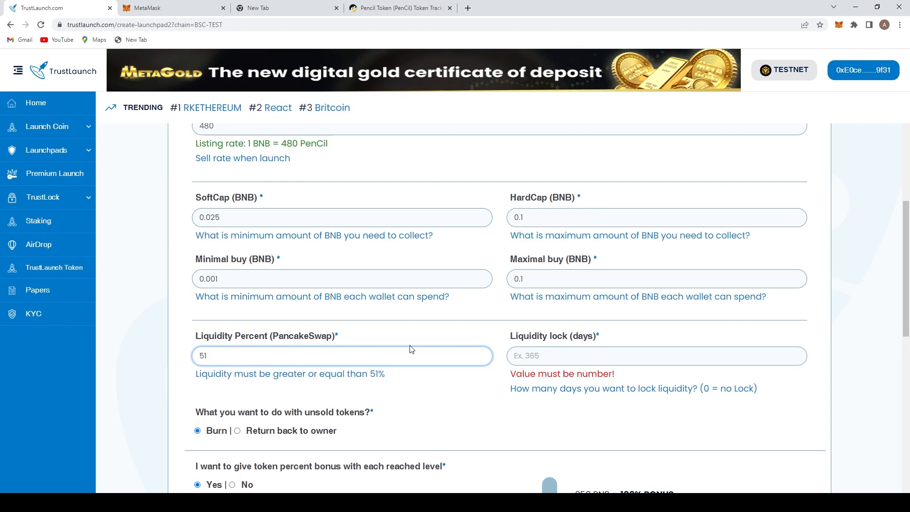
- Set the liquidity lock to 365 days
{"action": "left_click_drag", "start_coordinate": [400, 371], "coordinate": [315, 351]}
{"action": "left_click", "coordinate": [604, 371]}
{"action": "left_click", "coordinate": [607, 358]}
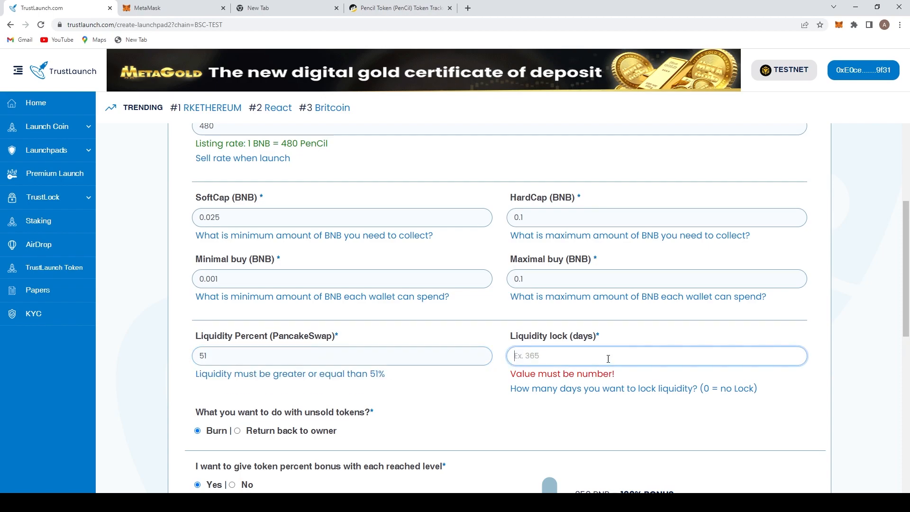
{"action": "type", "text": "365"}
{"action": "left_click", "coordinate": [505, 398]}
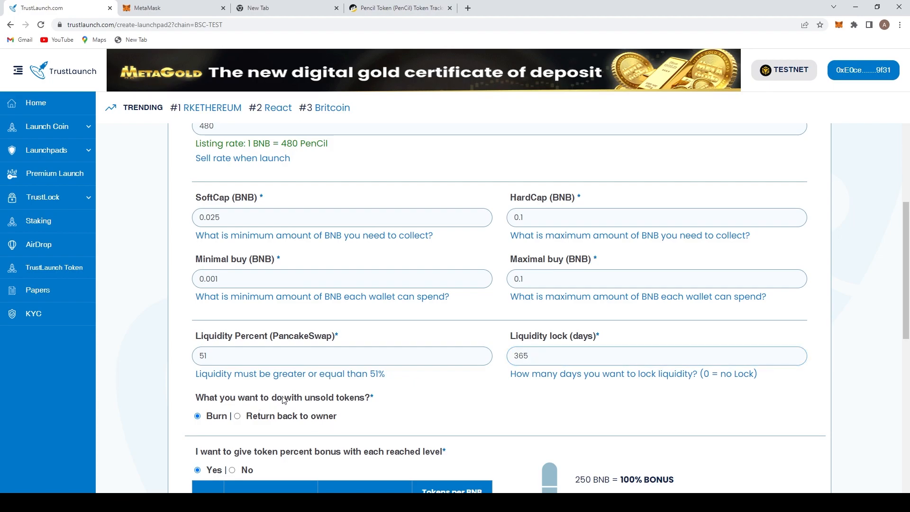
{"action": "left_click_drag", "start_coordinate": [283, 399], "coordinate": [351, 400]}
{"action": "left_click", "coordinate": [229, 429]}
{"action": "scroll", "coordinate": [261, 426], "scroll_direction": "down", "scroll_amount": 3}
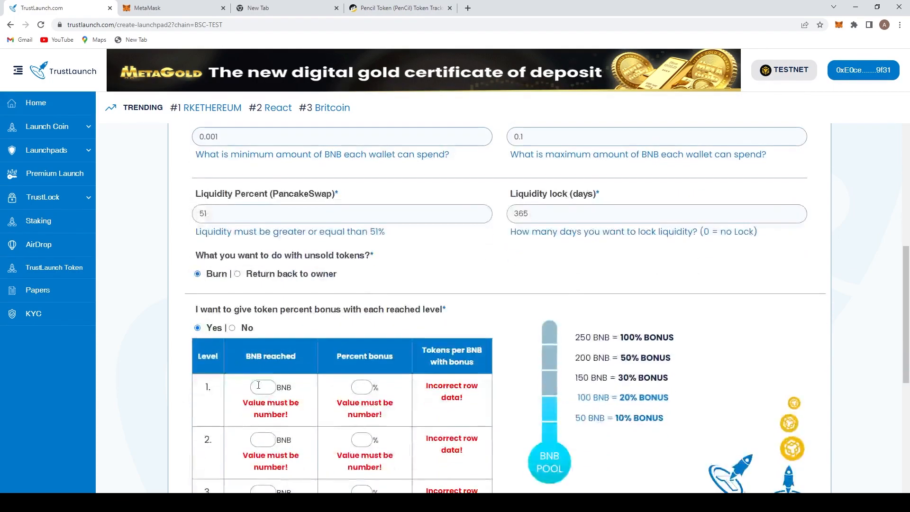
{"action": "scroll", "coordinate": [296, 341], "scroll_direction": "down", "scroll_amount": 2}
{"action": "left_click", "coordinate": [231, 233]}
{"action": "left_click", "coordinate": [197, 233]}
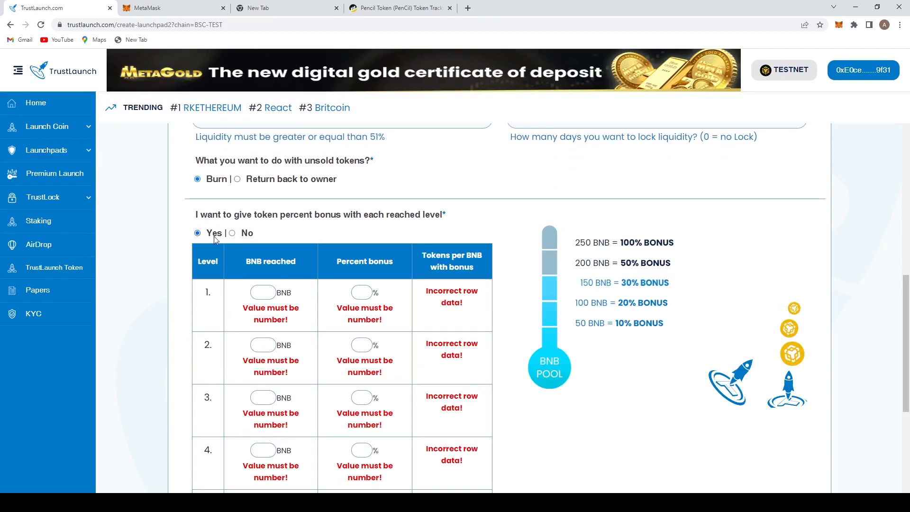
{"action": "left_click", "coordinate": [232, 233]}
{"action": "scroll", "coordinate": [273, 233], "scroll_direction": "up", "scroll_amount": 5}
{"action": "scroll", "coordinate": [272, 232], "scroll_direction": "up", "scroll_amount": 4}
{"action": "scroll", "coordinate": [265, 284], "scroll_direction": "down", "scroll_amount": 3}
{"action": "scroll", "coordinate": [258, 348], "scroll_direction": "up", "scroll_amount": 5}
{"action": "scroll", "coordinate": [258, 348], "scroll_direction": "down", "scroll_amount": 10}
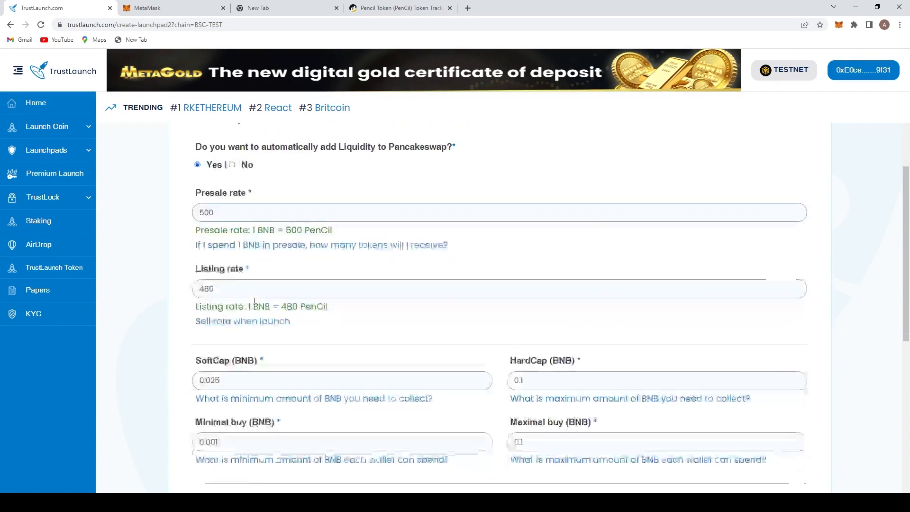
{"action": "left_click", "coordinate": [197, 233]}
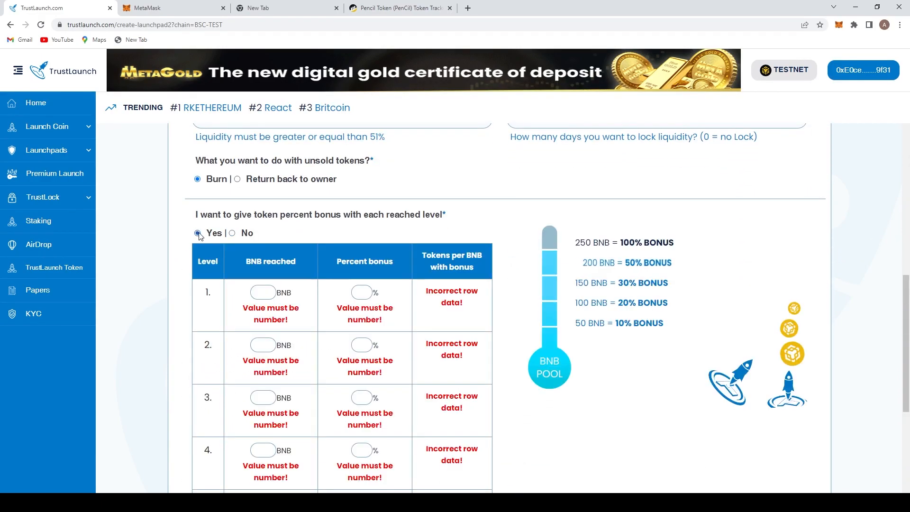
- Enter the bonus BNB-reached thresholds 0.02, 0.04, 0.06, 0.08 and 0.1 for levels 1 to 5
{"action": "left_click", "coordinate": [278, 290]}
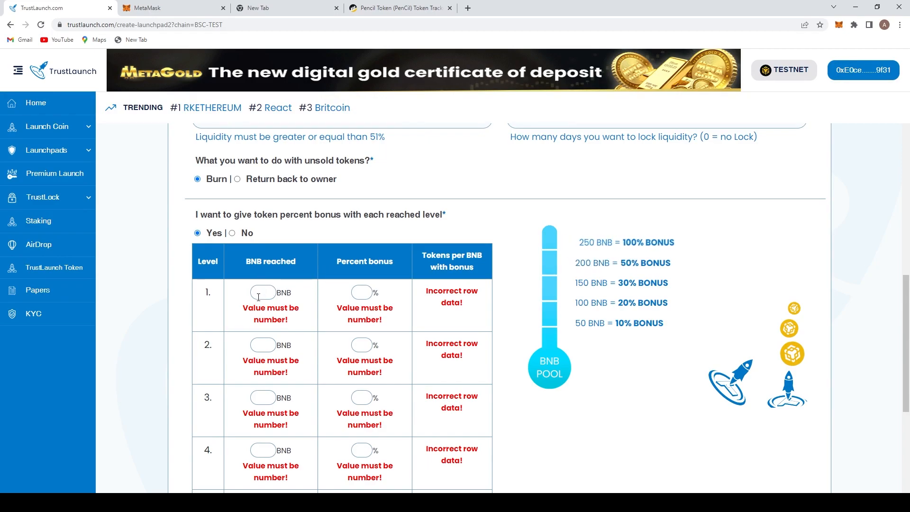
{"action": "type", "text": "0.02"}
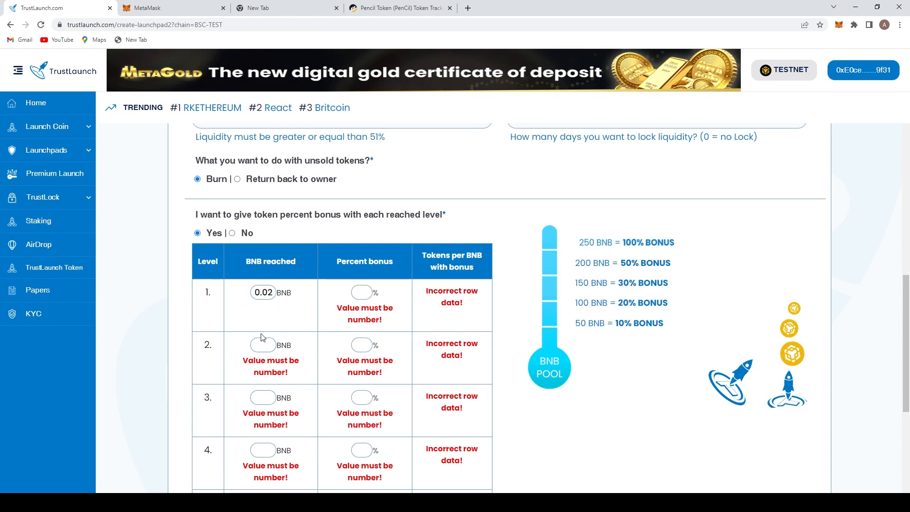
{"action": "left_click", "coordinate": [263, 344]}
{"action": "type", "text": "0.04"}
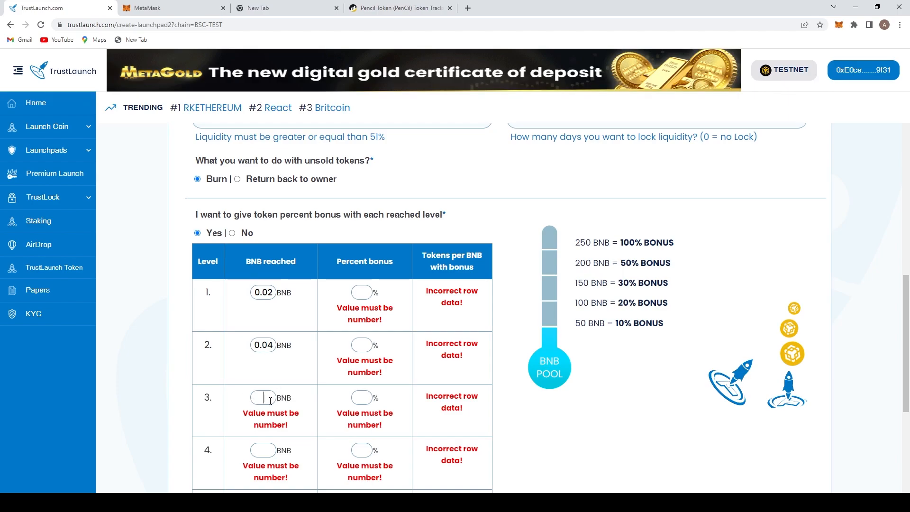
{"action": "type", "text": "0.06"}
{"action": "scroll", "coordinate": [272, 393], "scroll_direction": "down", "scroll_amount": 2}
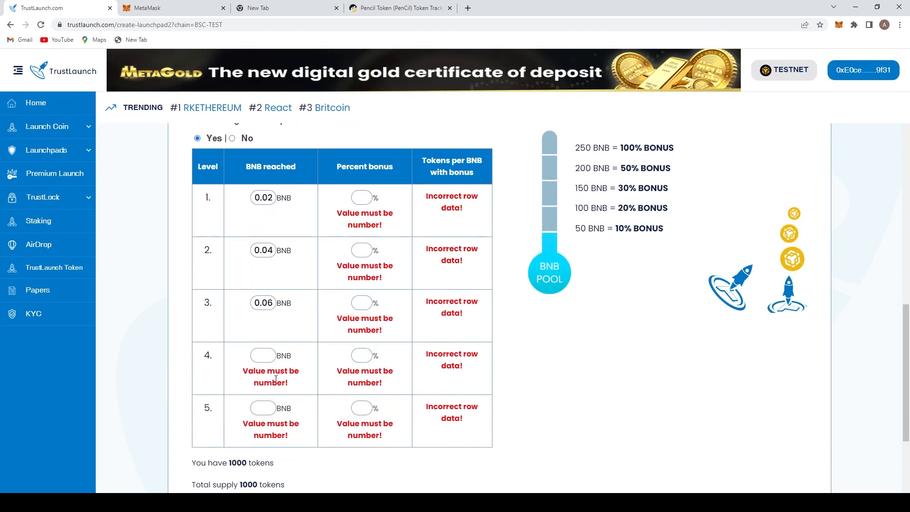
{"action": "left_click", "coordinate": [267, 355]}
{"action": "type", "text": "0.08"}
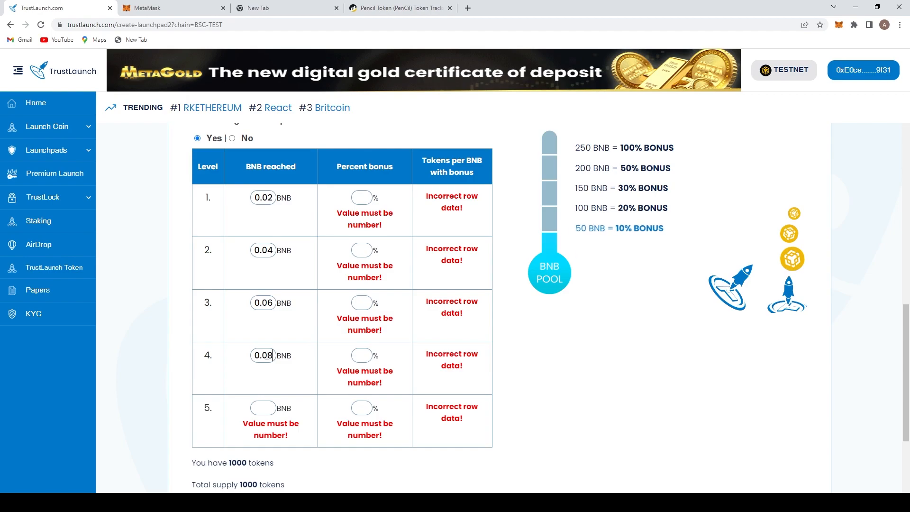
{"action": "left_click", "coordinate": [270, 408]}
{"action": "type", "text": "0.1"}
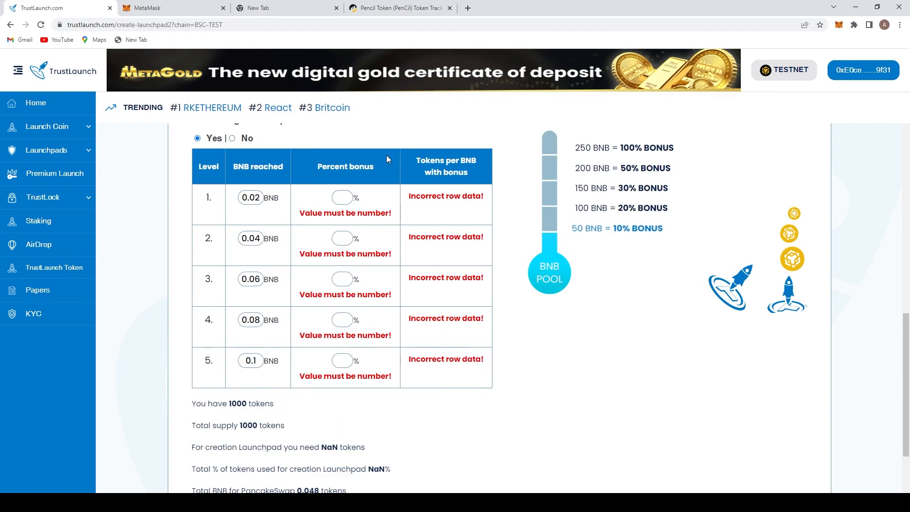
- Set the percent bonuses for levels 1 to 5 to 5, 10, 15, 20 and 25 %
{"action": "left_click", "coordinate": [334, 197]}
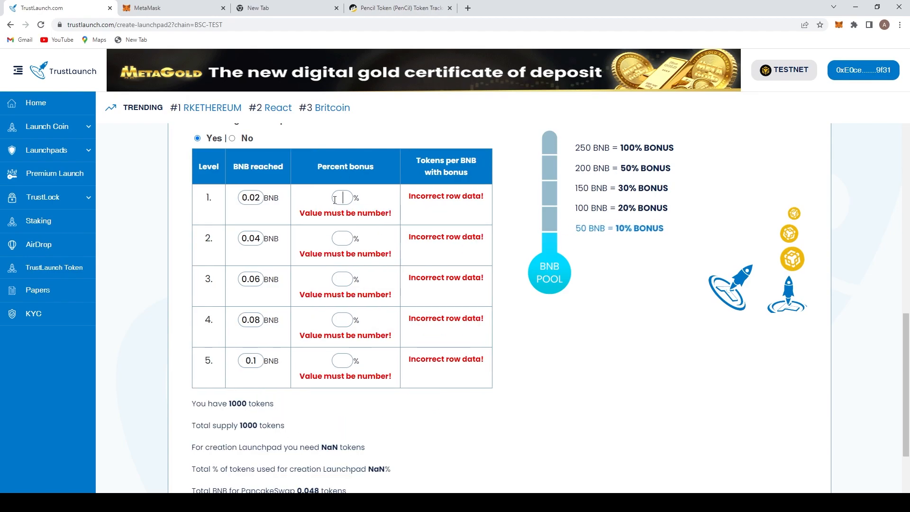
{"action": "type", "text": "5"}
{"action": "left_click", "coordinate": [341, 227]}
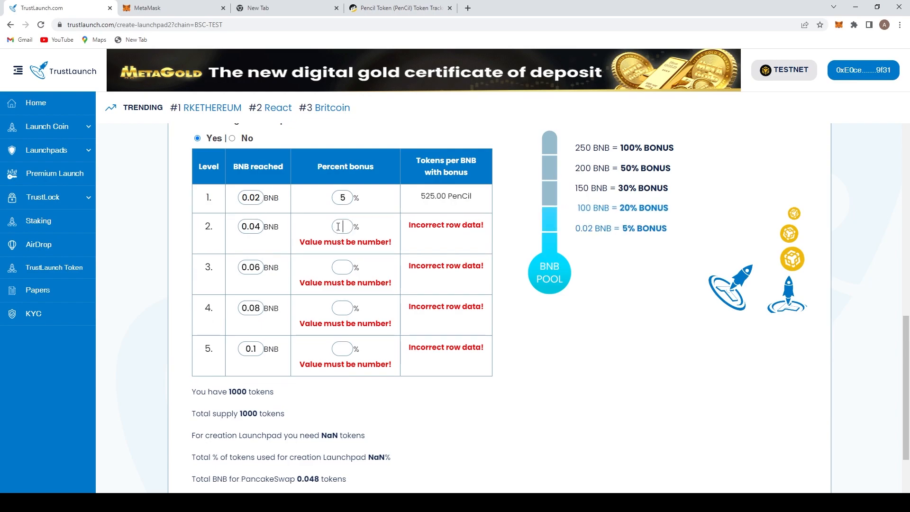
{"action": "type", "text": "10"}
{"action": "left_click", "coordinate": [342, 255]}
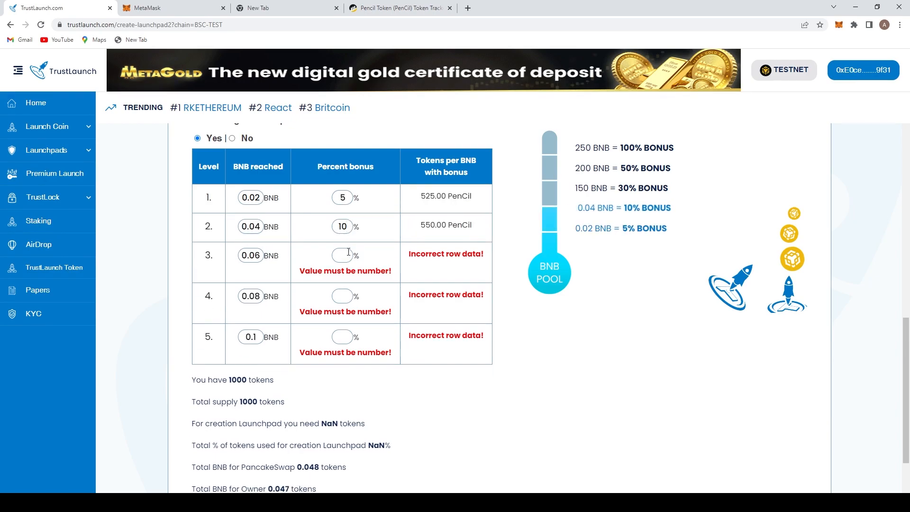
{"action": "type", "text": "15"}
{"action": "left_click", "coordinate": [338, 285]}
{"action": "type", "text": "20"}
{"action": "left_click", "coordinate": [341, 314]}
{"action": "type", "text": "25"}
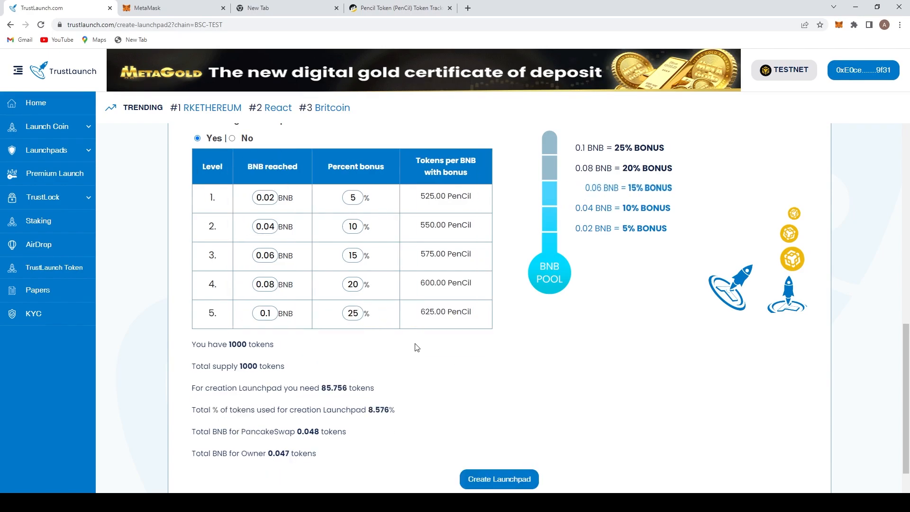
- Review the token requirement and BNB totals summary below the bonus table
{"action": "scroll", "coordinate": [376, 307], "scroll_direction": "down", "scroll_amount": 1}
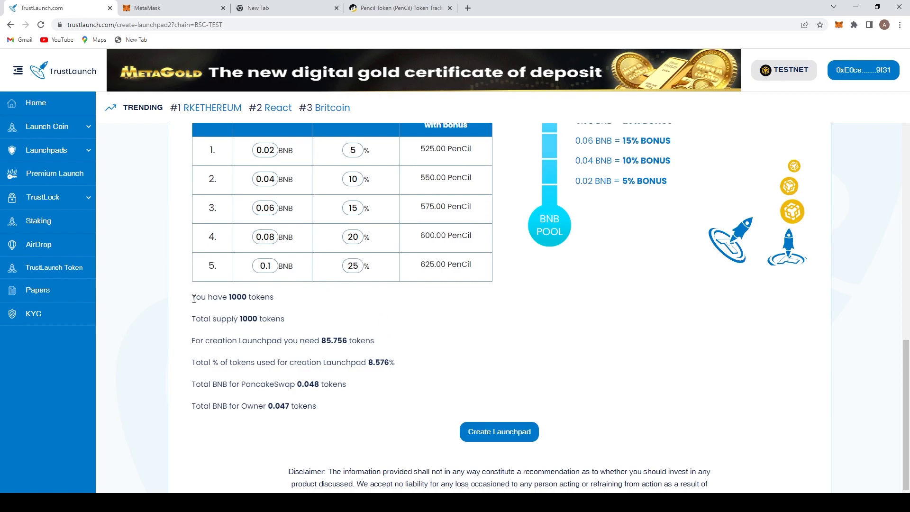
{"action": "left_click_drag", "start_coordinate": [194, 299], "coordinate": [424, 410]}
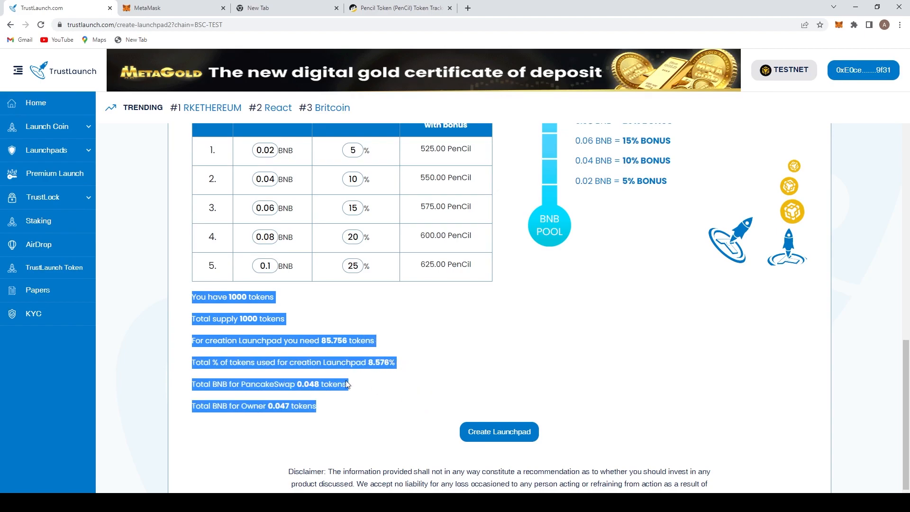
{"action": "left_click", "coordinate": [301, 330]}
{"action": "left_click_drag", "start_coordinate": [192, 340], "coordinate": [381, 350]}
{"action": "scroll", "coordinate": [359, 374], "scroll_direction": "up", "scroll_amount": 13}
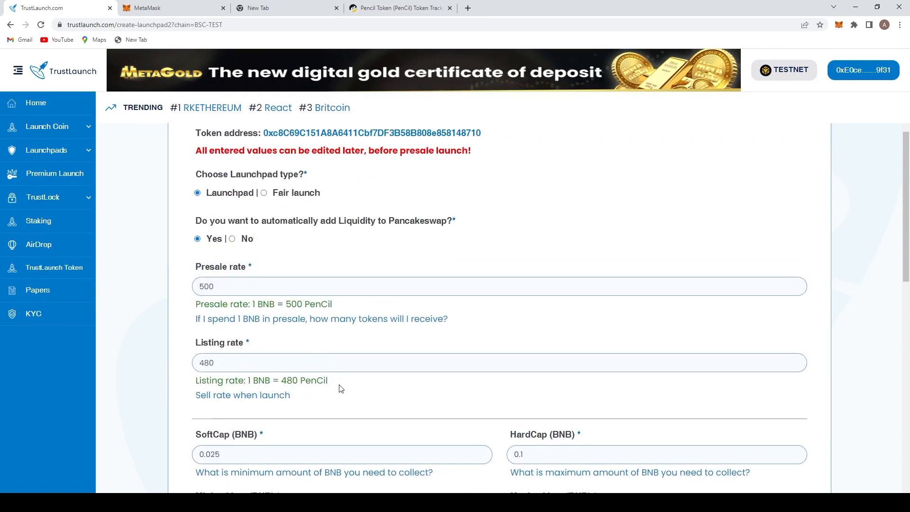
{"action": "scroll", "coordinate": [335, 413], "scroll_direction": "down", "scroll_amount": 2}
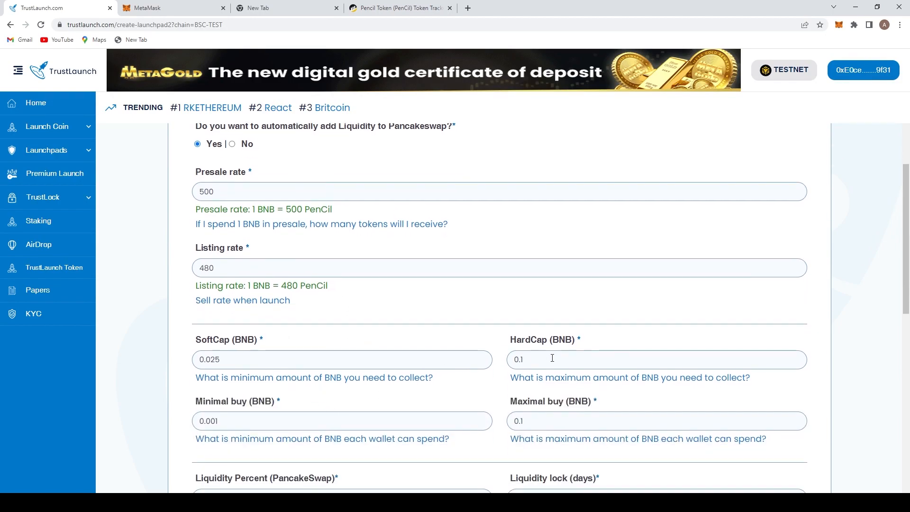
- Try setting the hard cap to 0.5 BNB and the soft cap to 0.15 BNB
{"action": "left_click", "coordinate": [532, 360]}
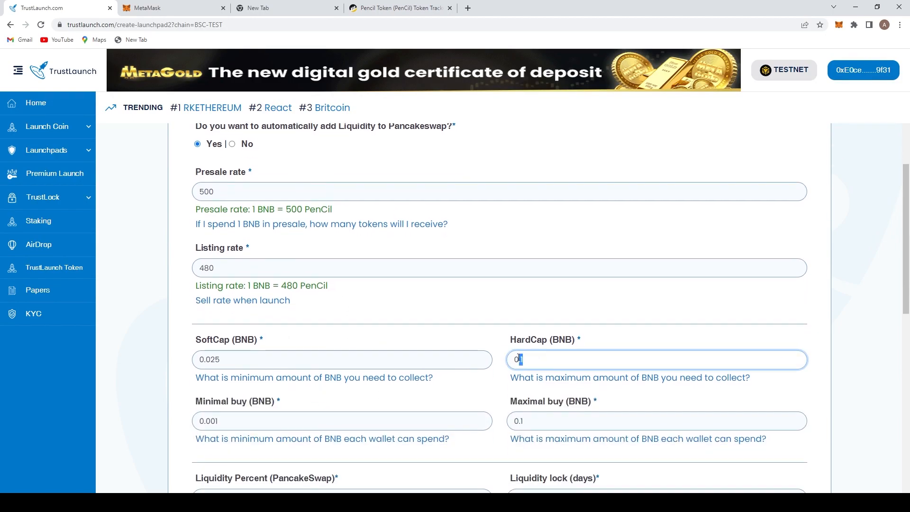
{"action": "type", "text": "5"}
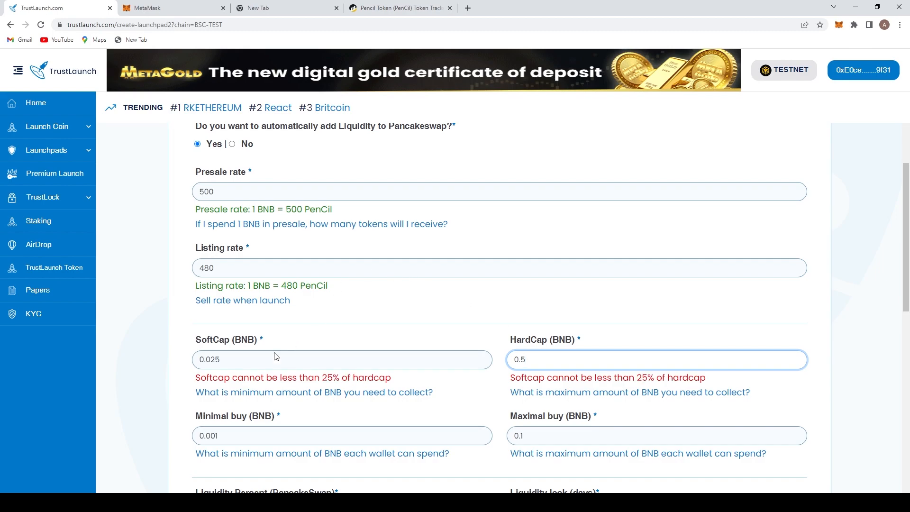
{"action": "left_click_drag", "start_coordinate": [220, 360], "coordinate": [214, 360]}
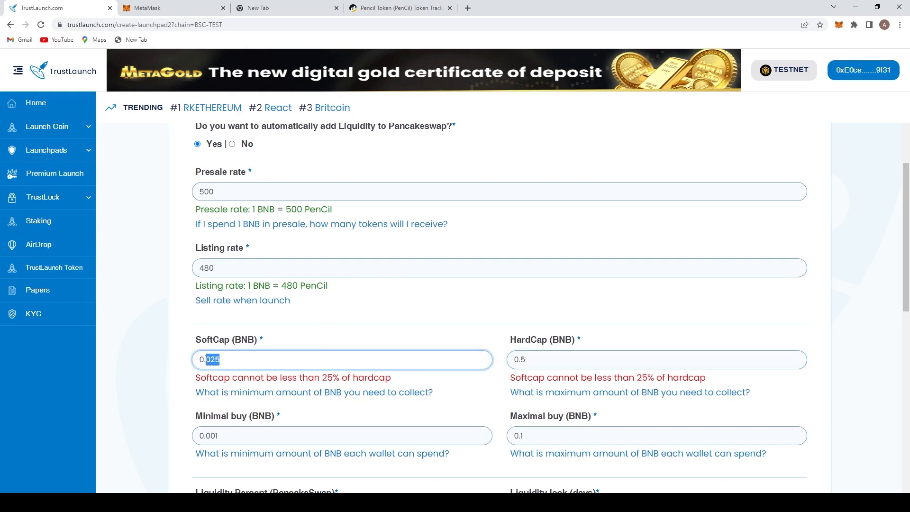
{"action": "type", "text": "1"}
{"action": "scroll", "coordinate": [214, 360], "scroll_direction": "down", "scroll_amount": 1}
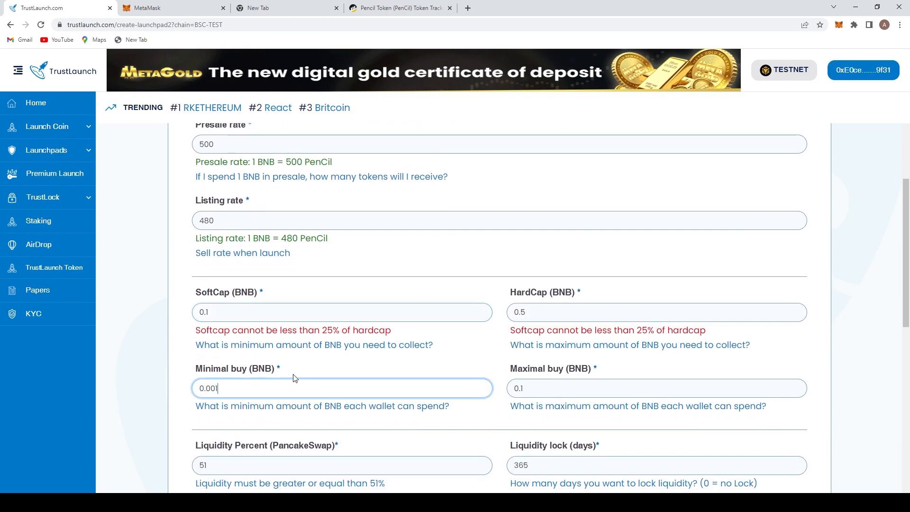
{"action": "type", "text": "5"}
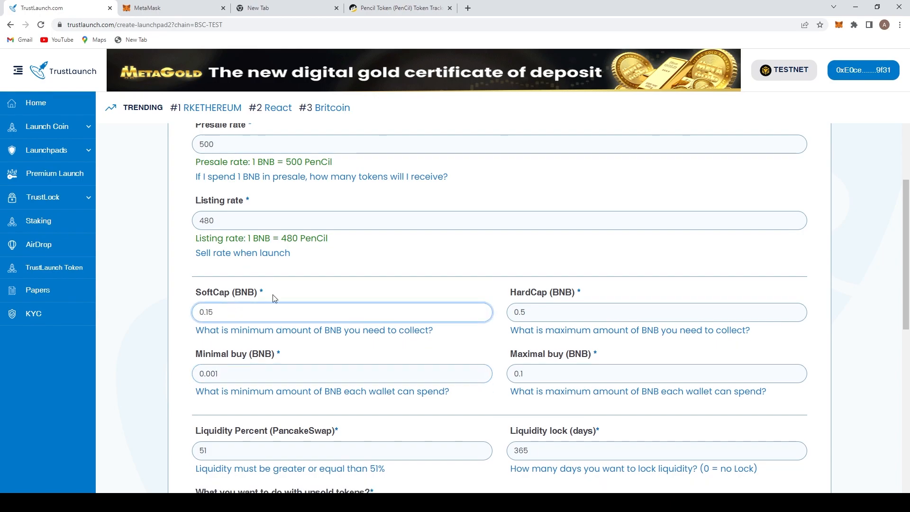
- Restore the hard cap to 0.1 BNB and the soft cap to 0.025 BNB
{"action": "scroll", "coordinate": [268, 296], "scroll_direction": "down", "scroll_amount": 10}
{"action": "left_click_drag", "start_coordinate": [385, 340], "coordinate": [321, 341]}
{"action": "scroll", "coordinate": [366, 352], "scroll_direction": "up", "scroll_amount": 4}
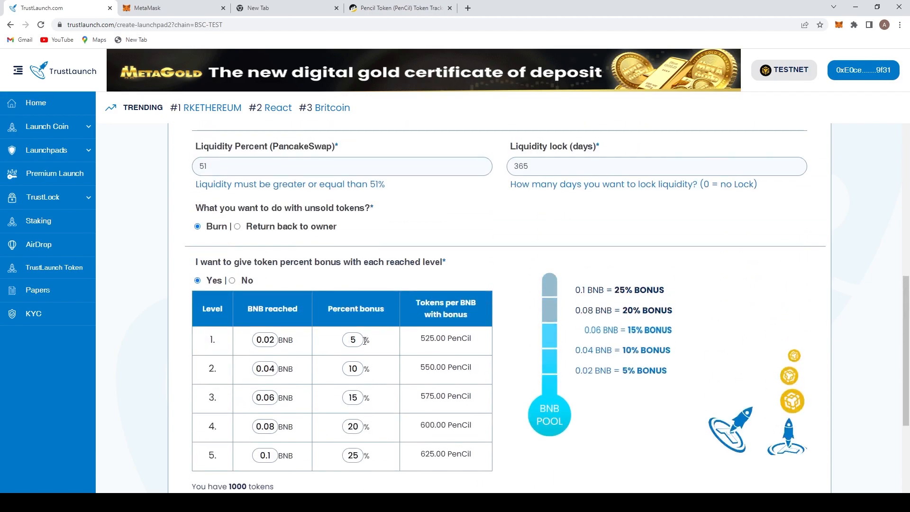
{"action": "scroll", "coordinate": [366, 352], "scroll_direction": "up", "scroll_amount": 11}
{"action": "scroll", "coordinate": [553, 353], "scroll_direction": "down", "scroll_amount": 4}
{"action": "left_click", "coordinate": [554, 354]}
{"action": "key", "text": "BackSpace"}
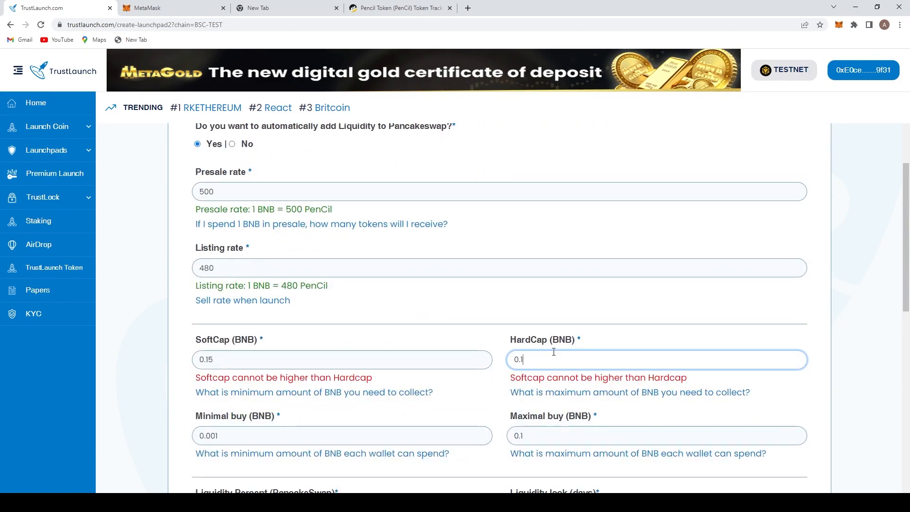
{"action": "left_click_drag", "start_coordinate": [216, 359], "coordinate": [210, 358]}
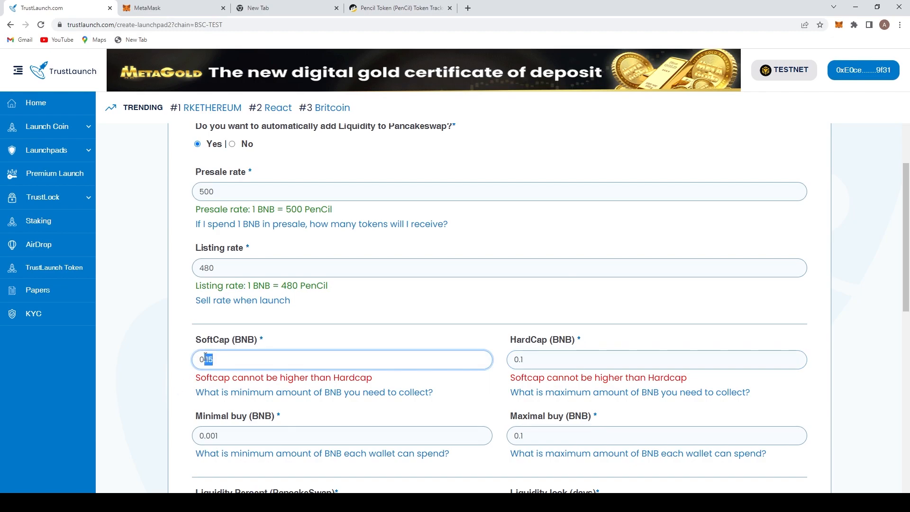
{"action": "key", "text": "BackSpace"}
{"action": "type", "text": "025"}
- Create the launchpad
{"action": "scroll", "coordinate": [503, 252], "scroll_direction": "down", "scroll_amount": 10}
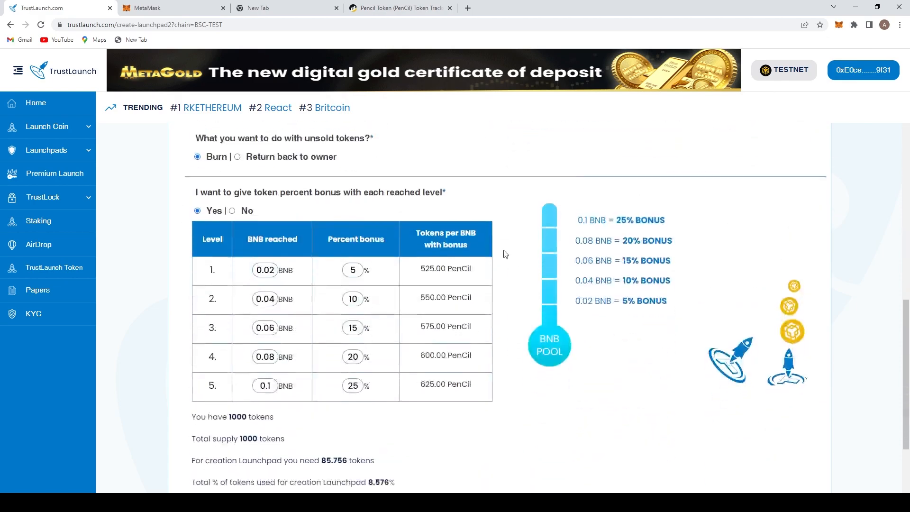
{"action": "scroll", "coordinate": [432, 337], "scroll_direction": "down", "scroll_amount": 1}
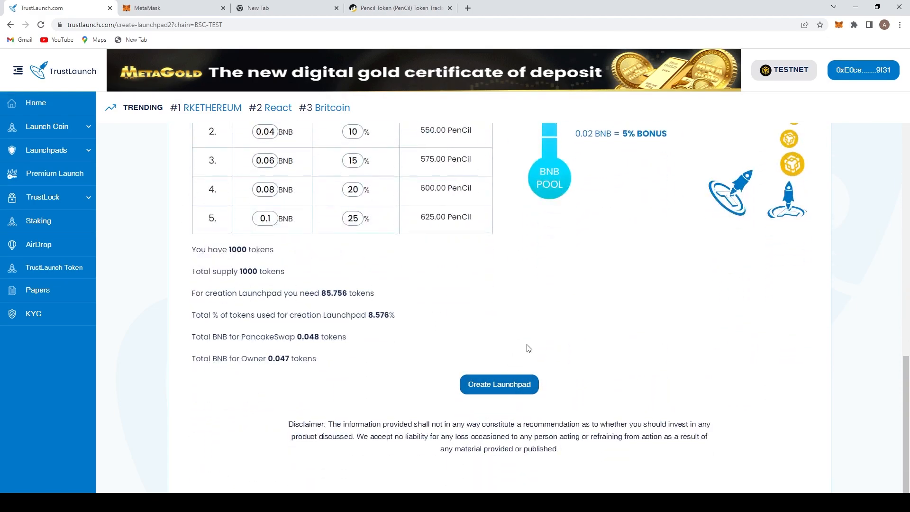
{"action": "left_click", "coordinate": [518, 383]}
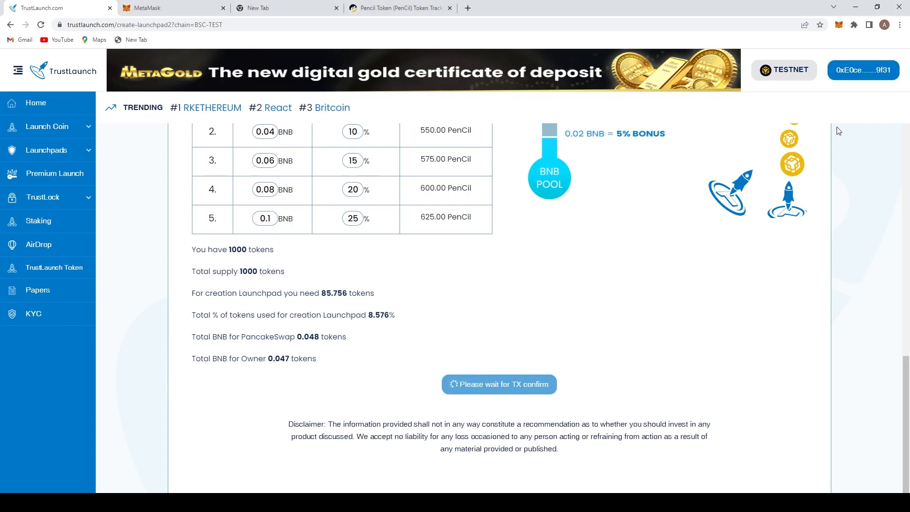
- Review the saved launchpad settings on the edit page
{"action": "scroll", "coordinate": [615, 256], "scroll_direction": "up", "scroll_amount": 15}
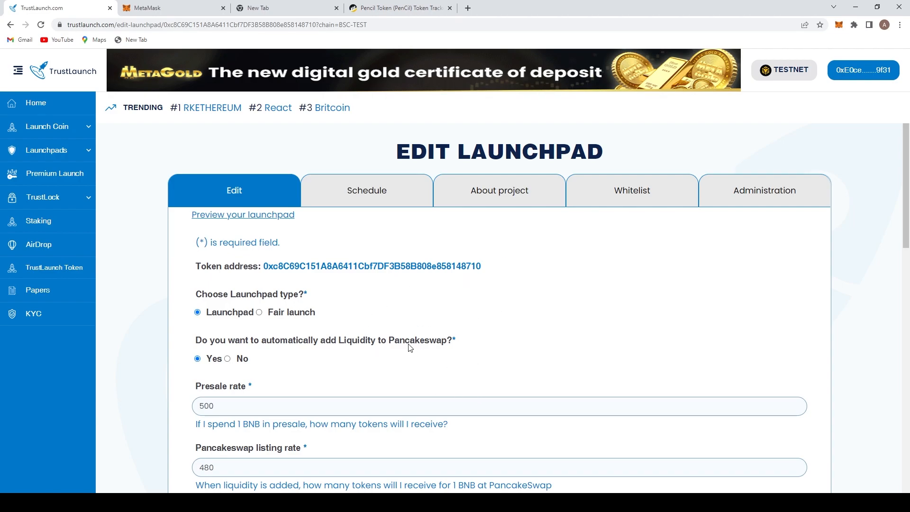
{"action": "scroll", "coordinate": [528, 314], "scroll_direction": "down", "scroll_amount": 7}
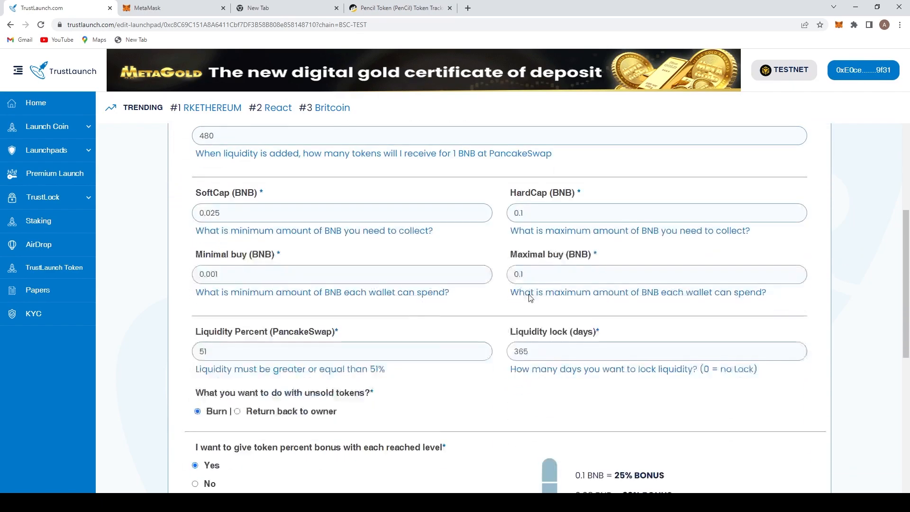
{"action": "scroll", "coordinate": [529, 298], "scroll_direction": "down", "scroll_amount": 10}
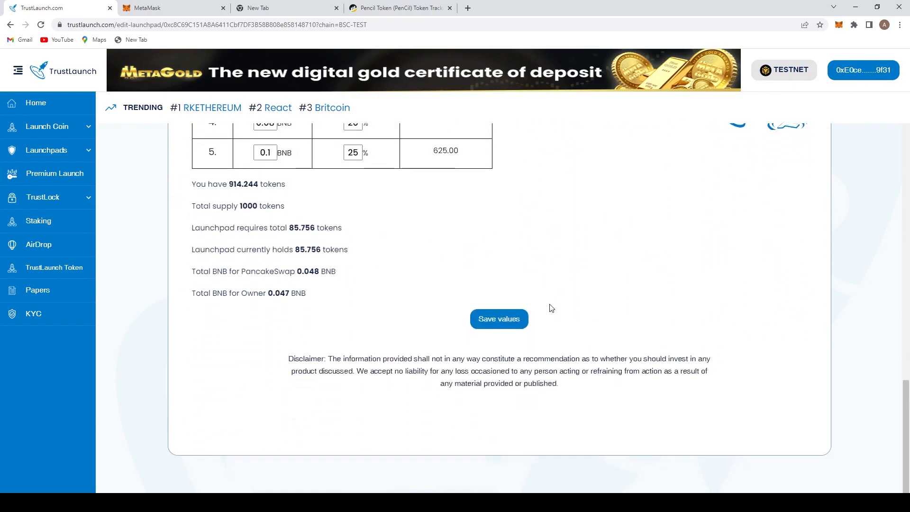
{"action": "scroll", "coordinate": [629, 325], "scroll_direction": "up", "scroll_amount": 18}
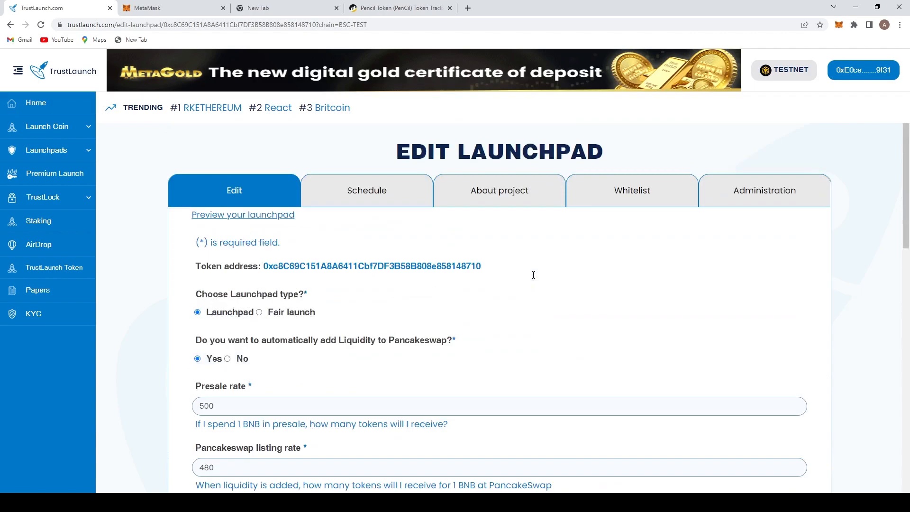
- Browse the Schedule and About project sections of the launchpad editor
{"action": "left_click", "coordinate": [372, 194]}
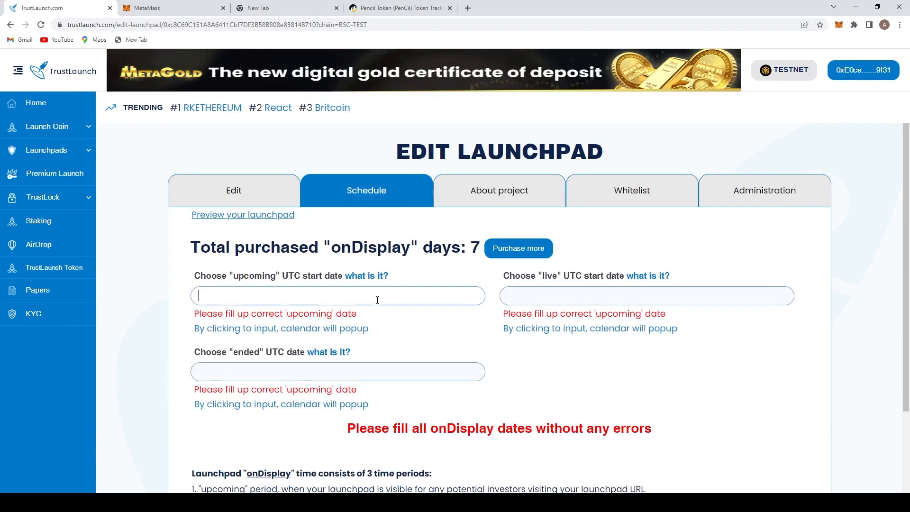
{"action": "left_click", "coordinate": [487, 192]}
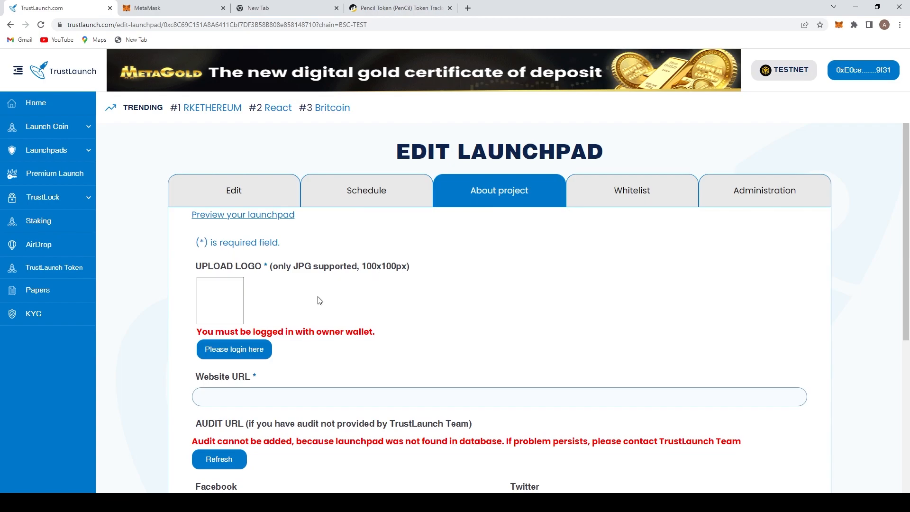
{"action": "scroll", "coordinate": [280, 317], "scroll_direction": "down", "scroll_amount": 7}
{"action": "scroll", "coordinate": [277, 300], "scroll_direction": "up", "scroll_amount": 7}
{"action": "left_click", "coordinate": [231, 184]}
{"action": "left_click", "coordinate": [403, 199]}
{"action": "left_click", "coordinate": [542, 203]}
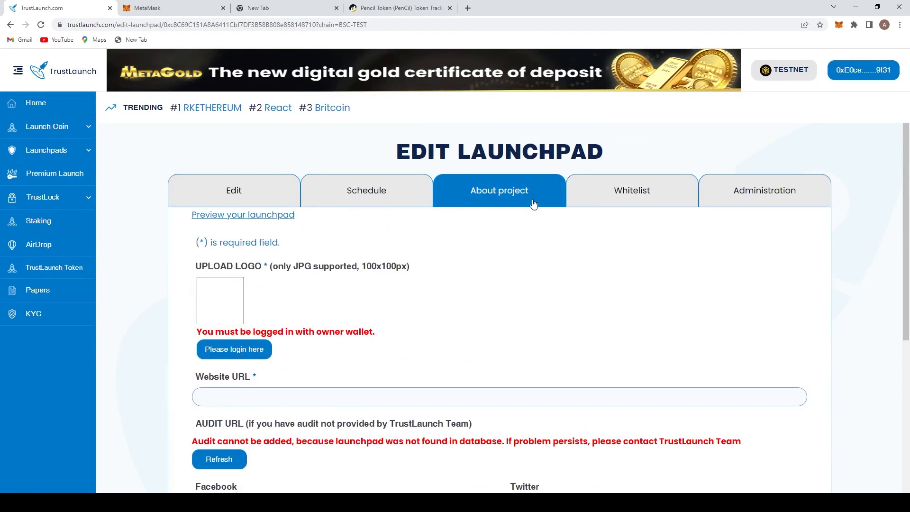